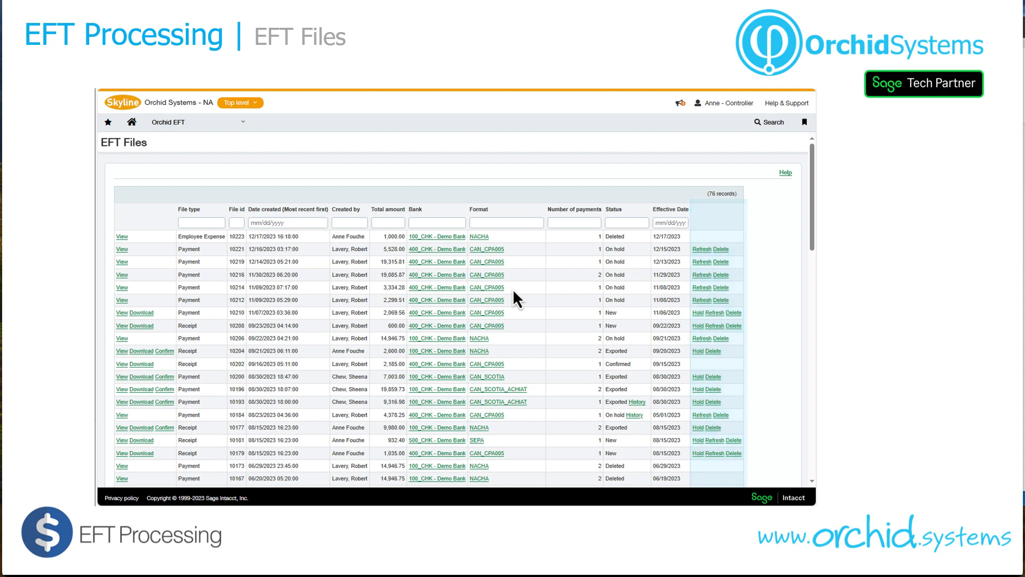
key(Right)
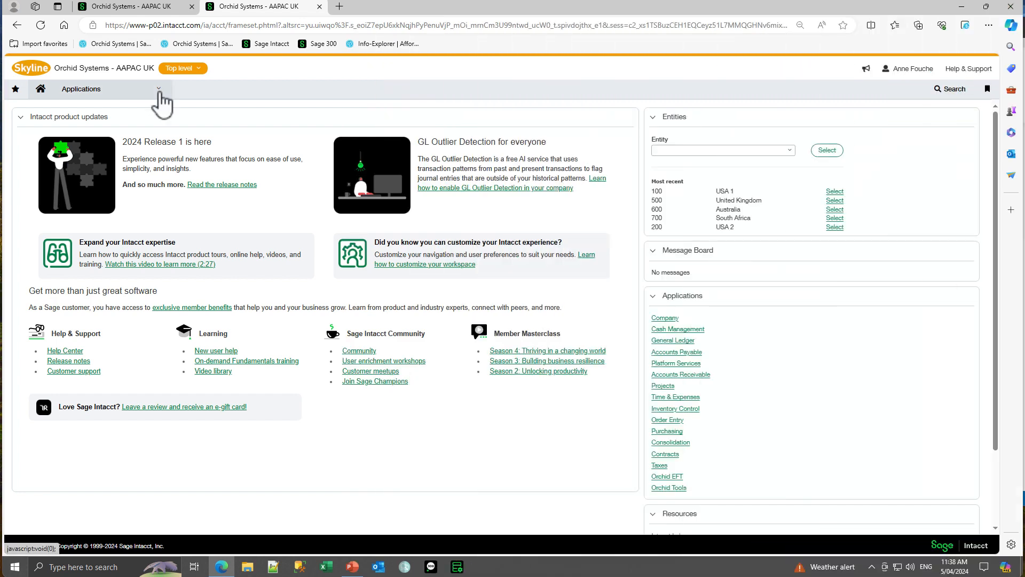
Open the list of posted employee reimbursements in Time & Expenses.
click(160, 93)
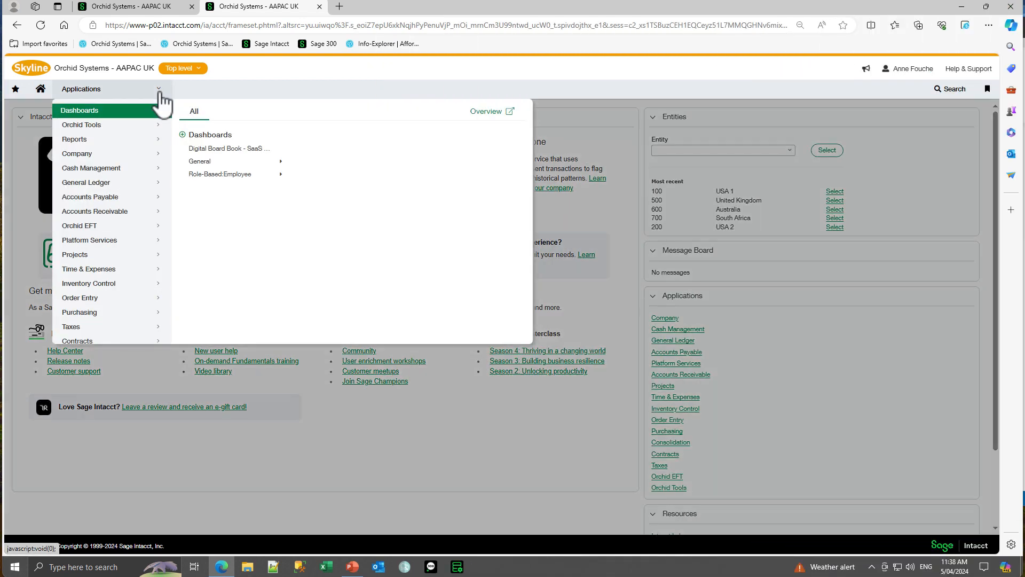
click(91, 275)
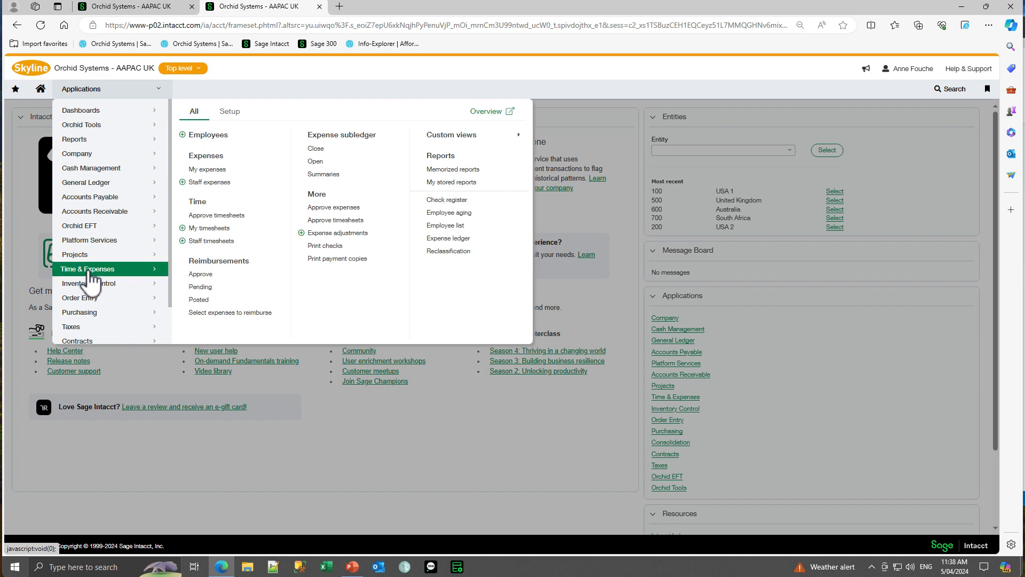
click(194, 300)
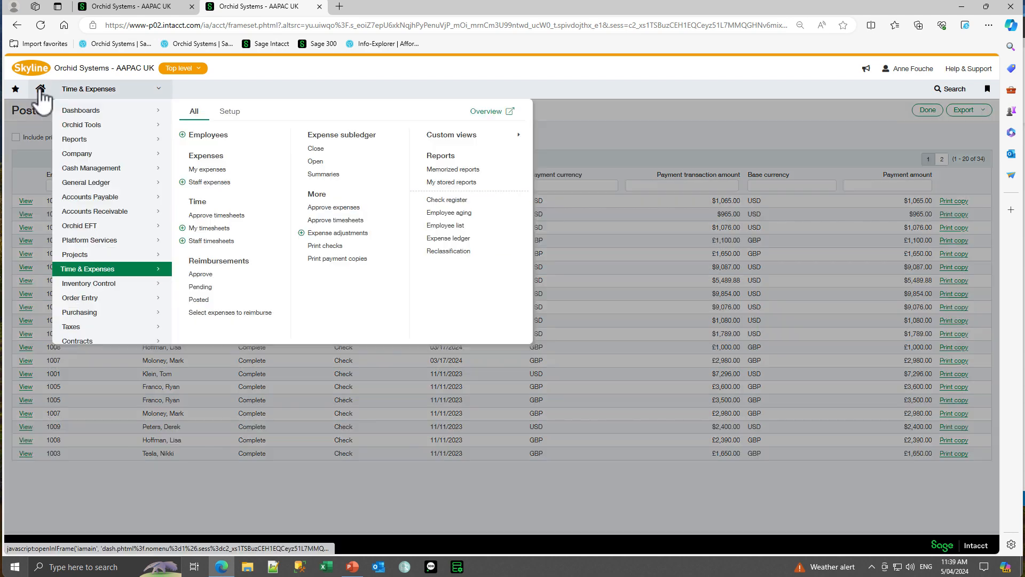
Go to Orchid EFT and open the EFT Employee Payment Request page.
click(39, 89)
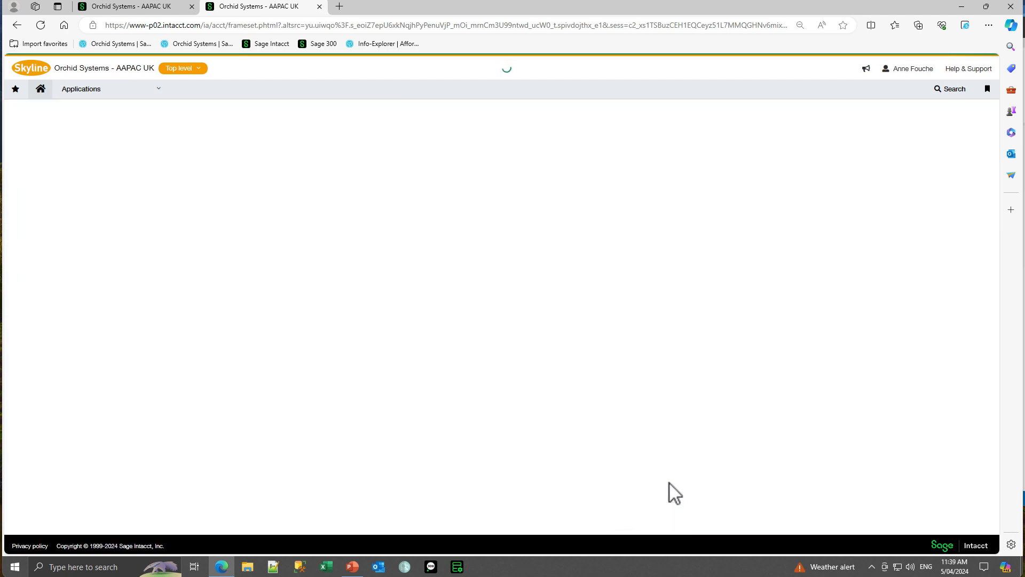
click(669, 477)
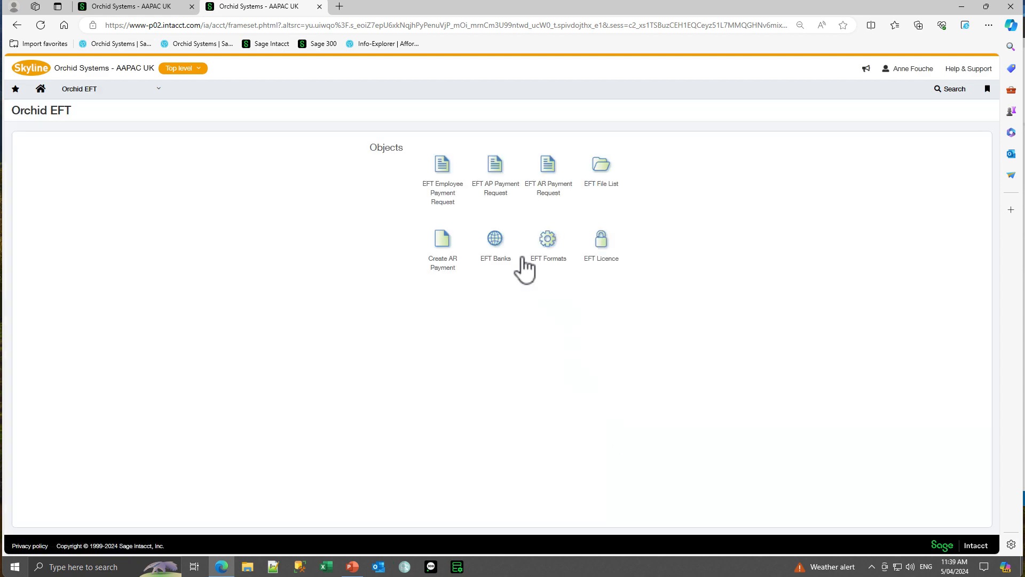
click(449, 179)
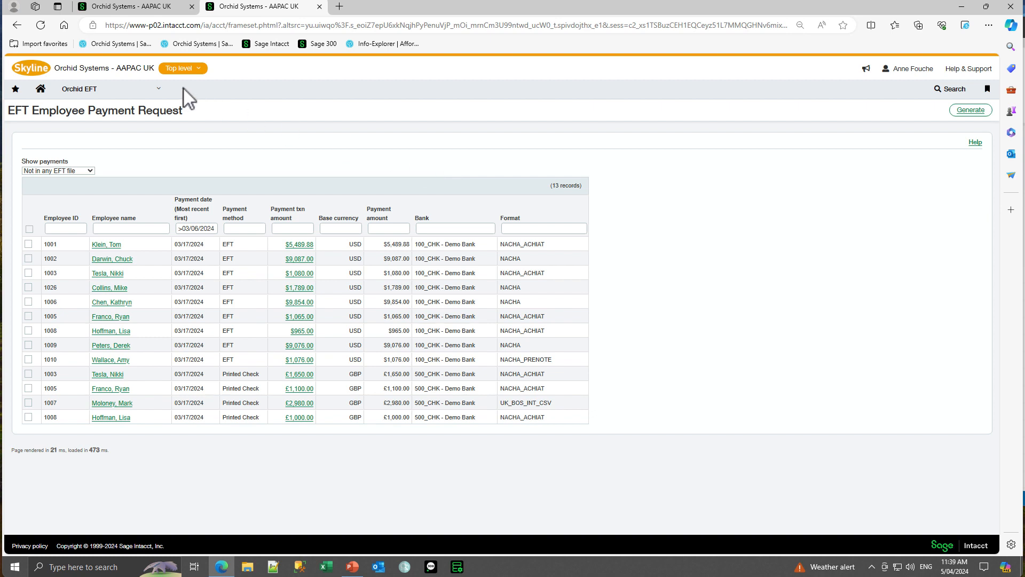
click(160, 91)
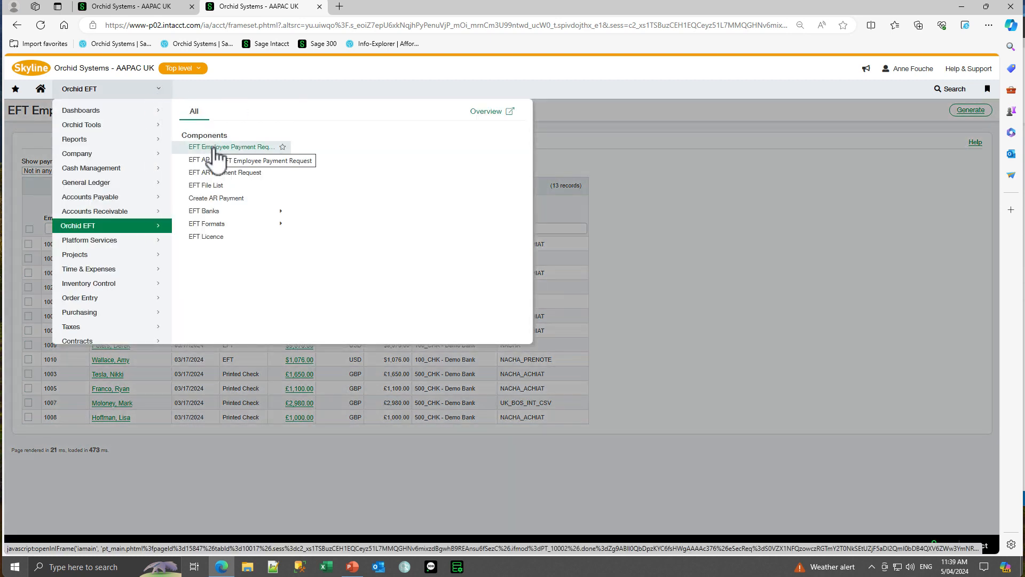
click(560, 162)
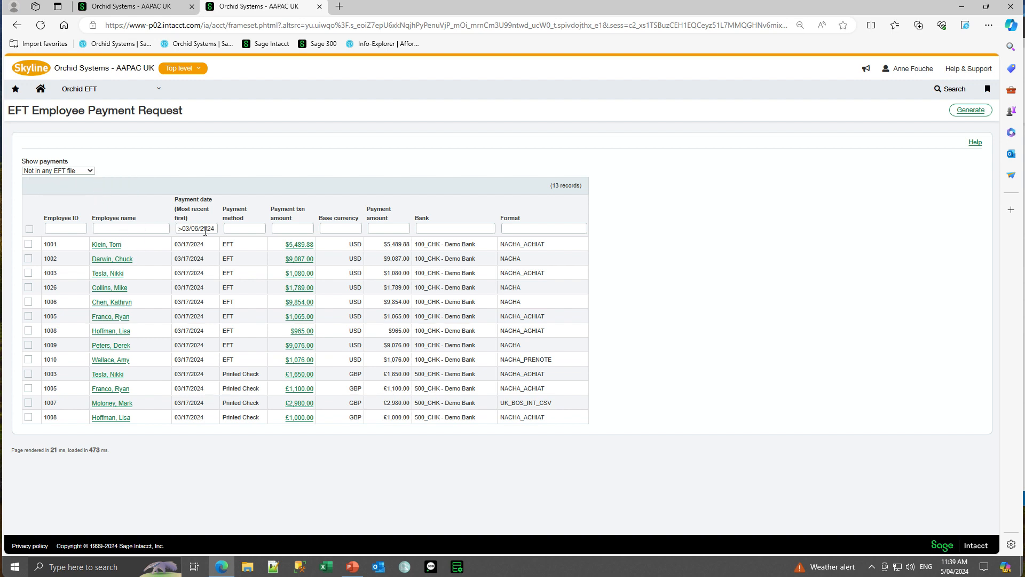
Check the available filter values for base currency, payment transaction amount and payment method.
click(341, 229)
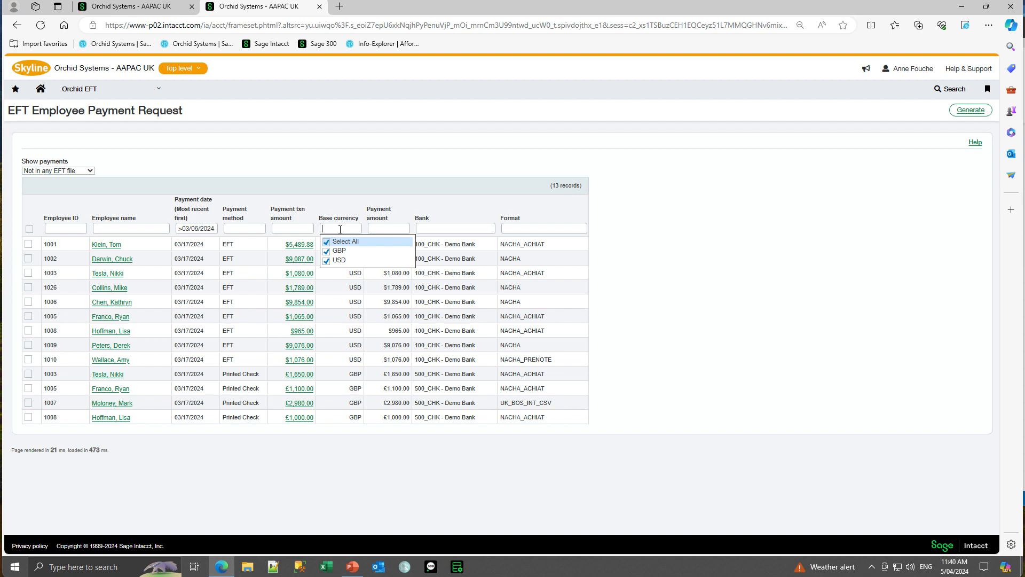
click(290, 229)
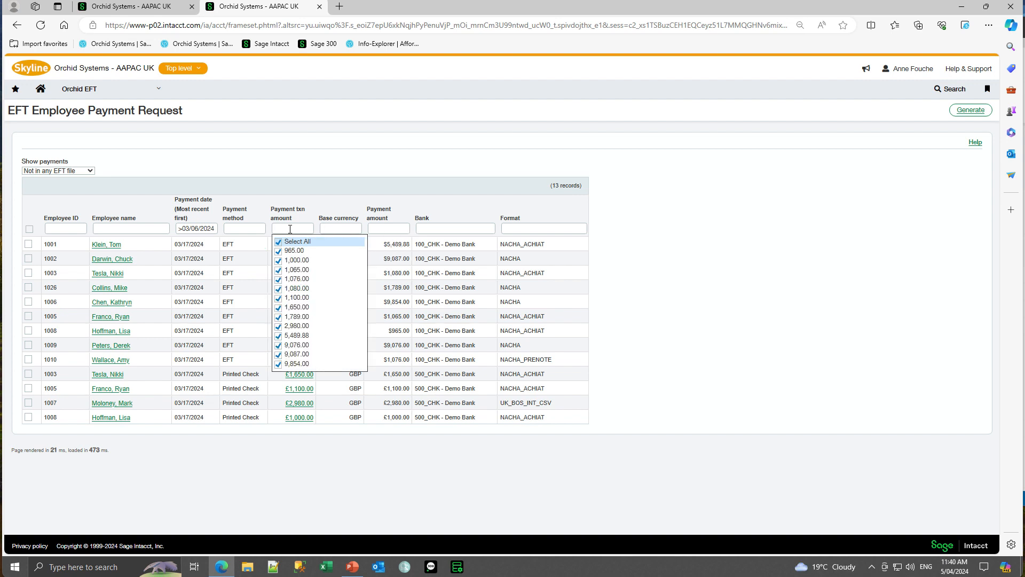
click(239, 227)
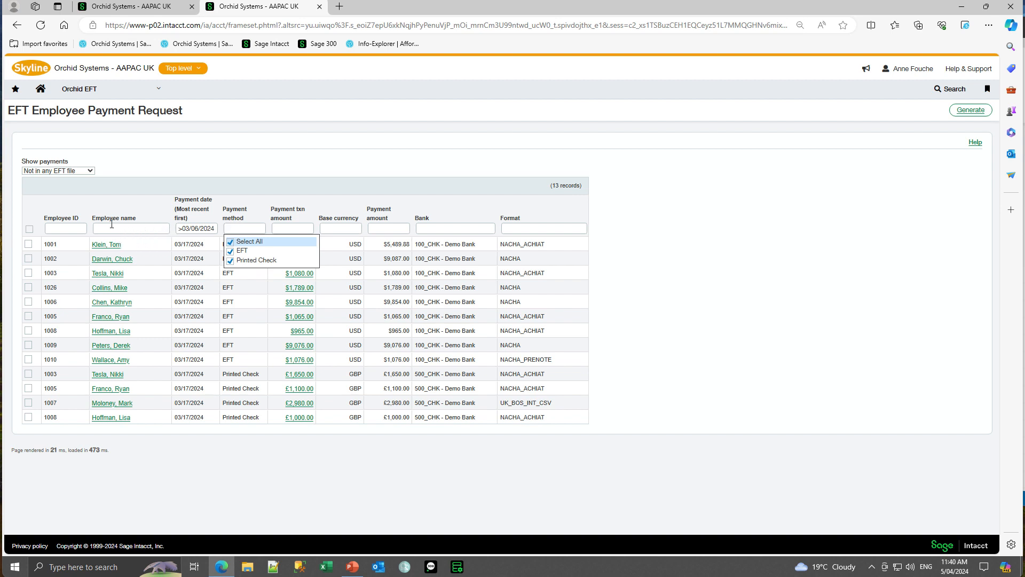
Select all listed employee payments and generate the EFT files for them.
click(29, 230)
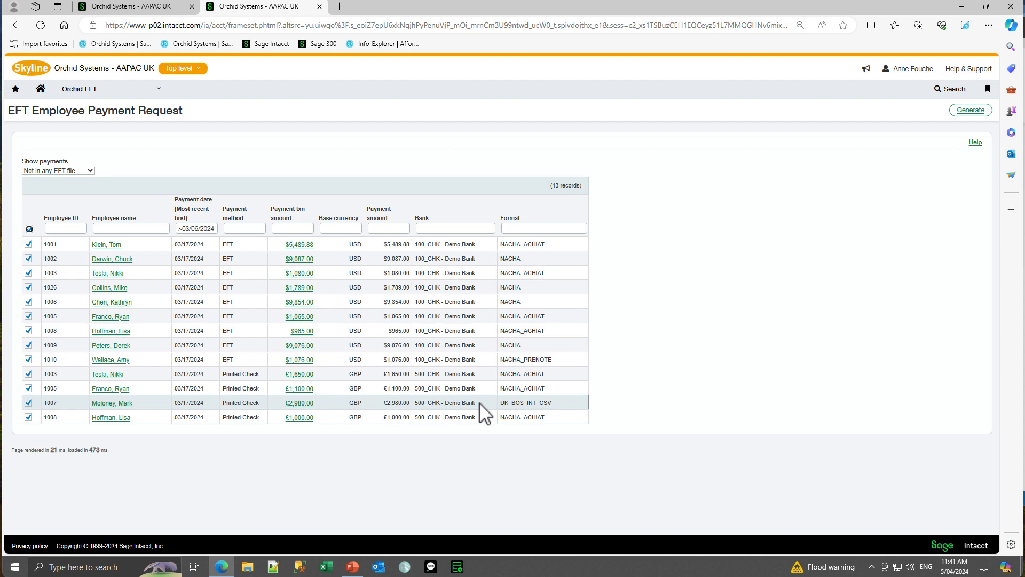
click(971, 110)
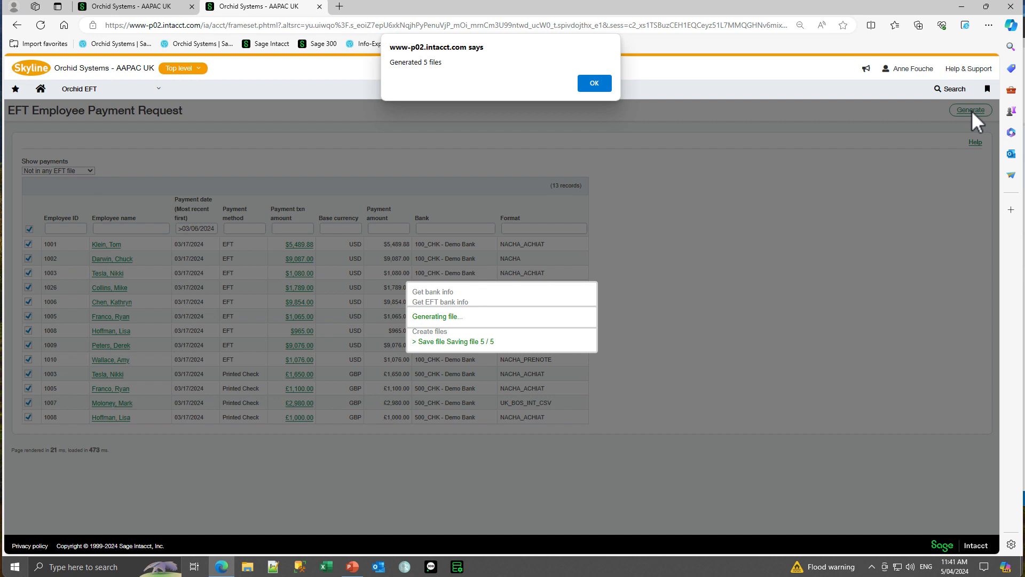
click(594, 82)
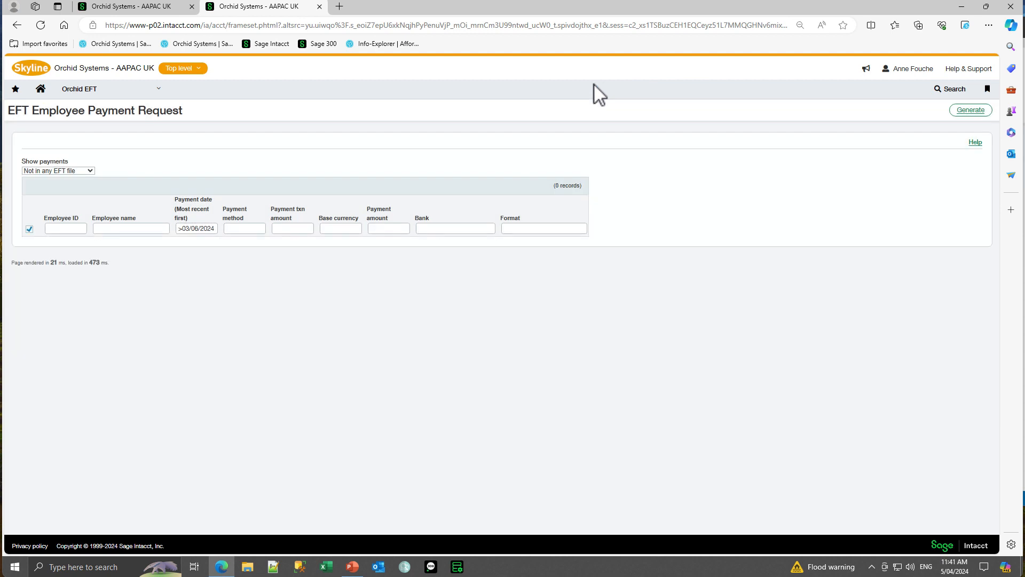
Show the payments included in an EFT file, and switch the payment display to All.
click(90, 171)
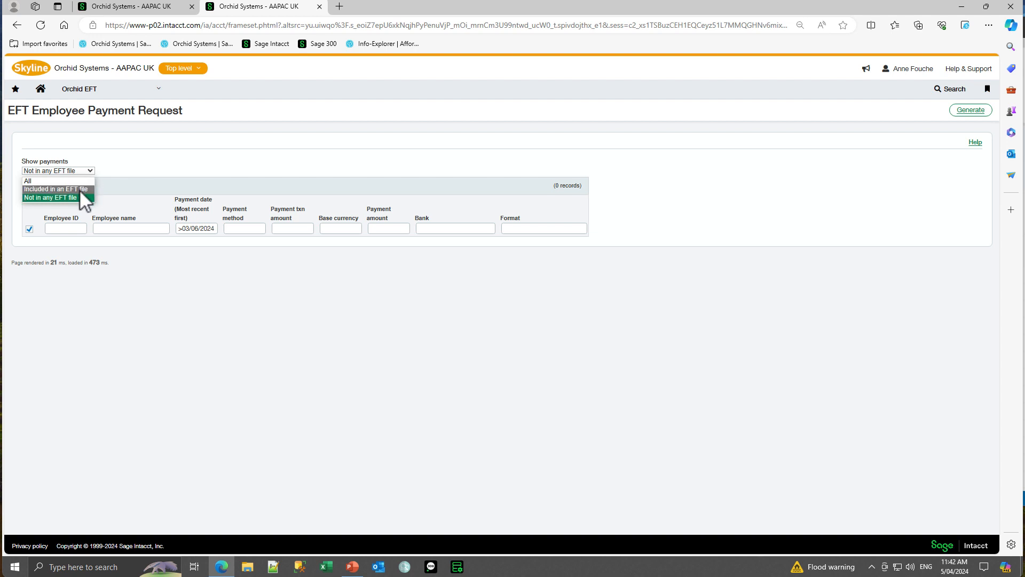
click(80, 190)
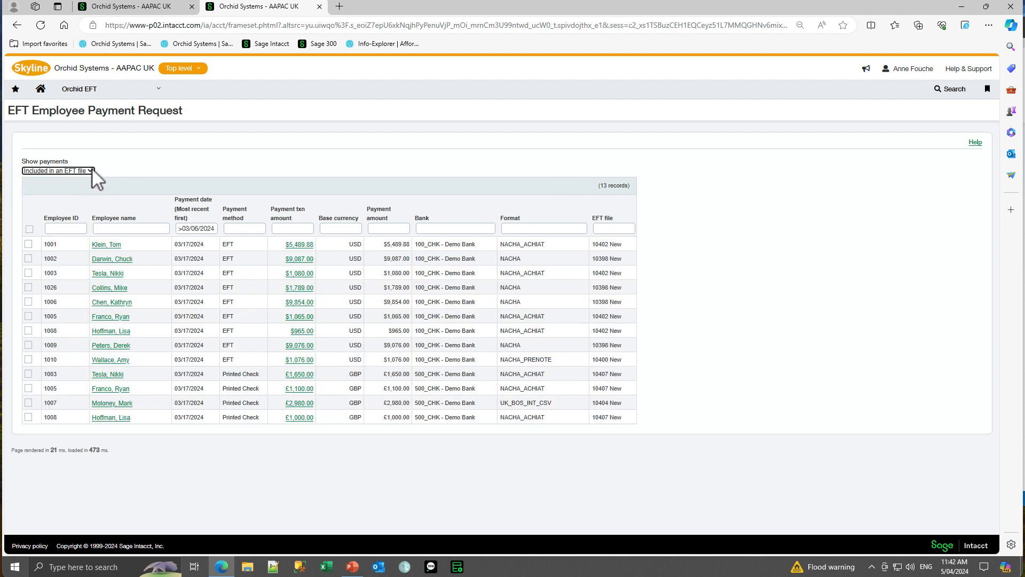
click(91, 170)
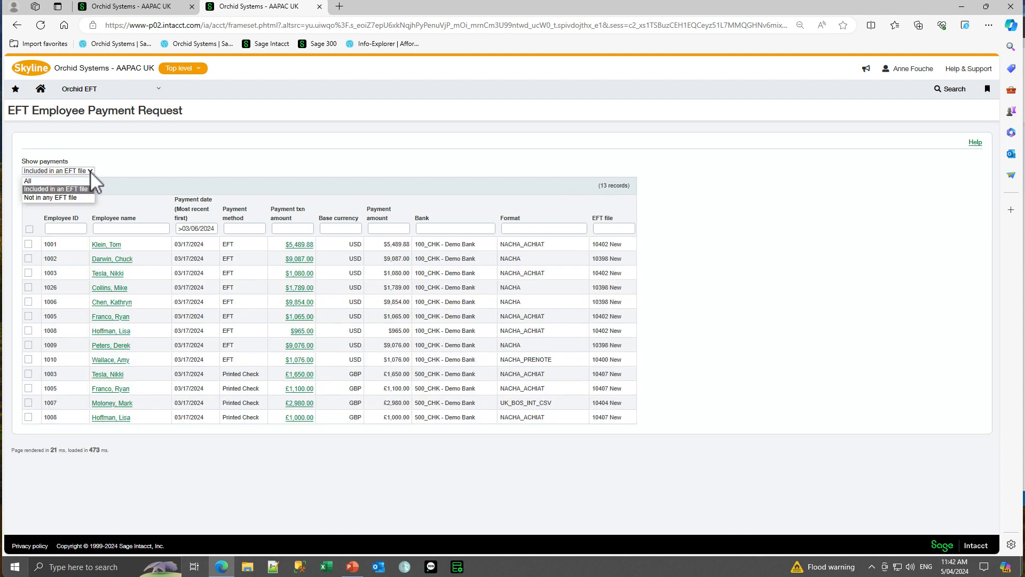
click(58, 183)
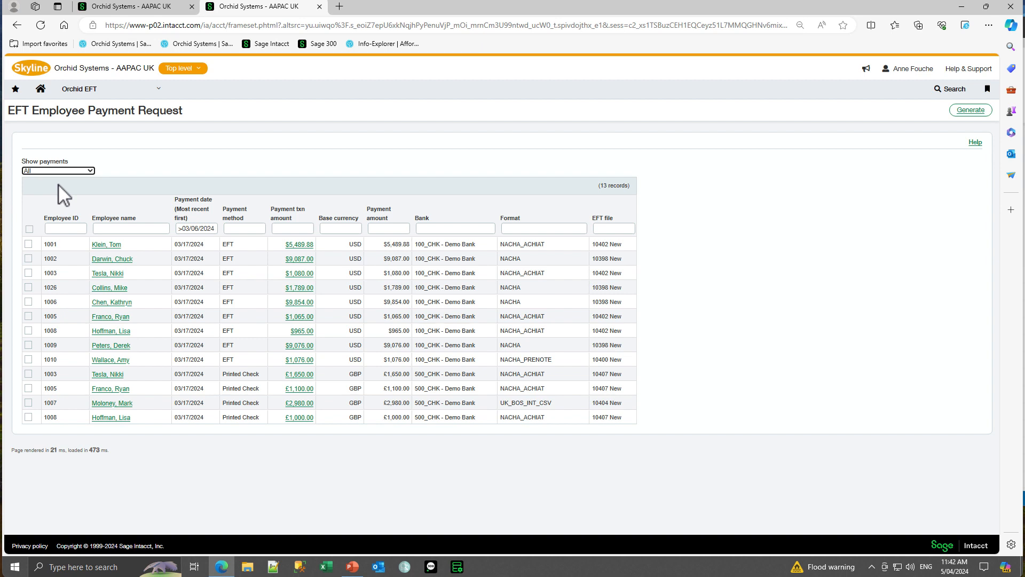
Change the payment date filter to >03/06/2023 and look through the listed employee payments.
click(217, 230)
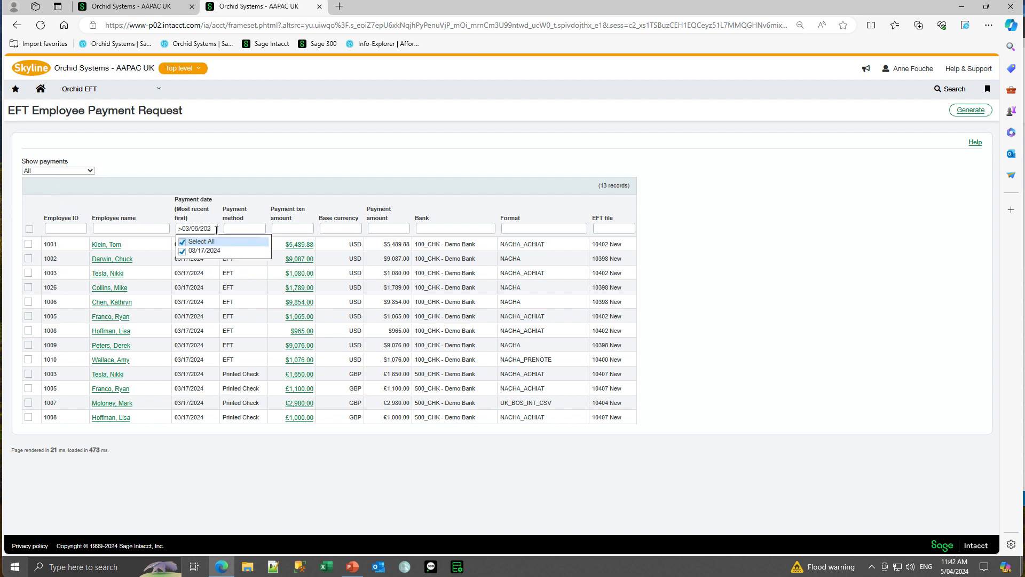
key(Return)
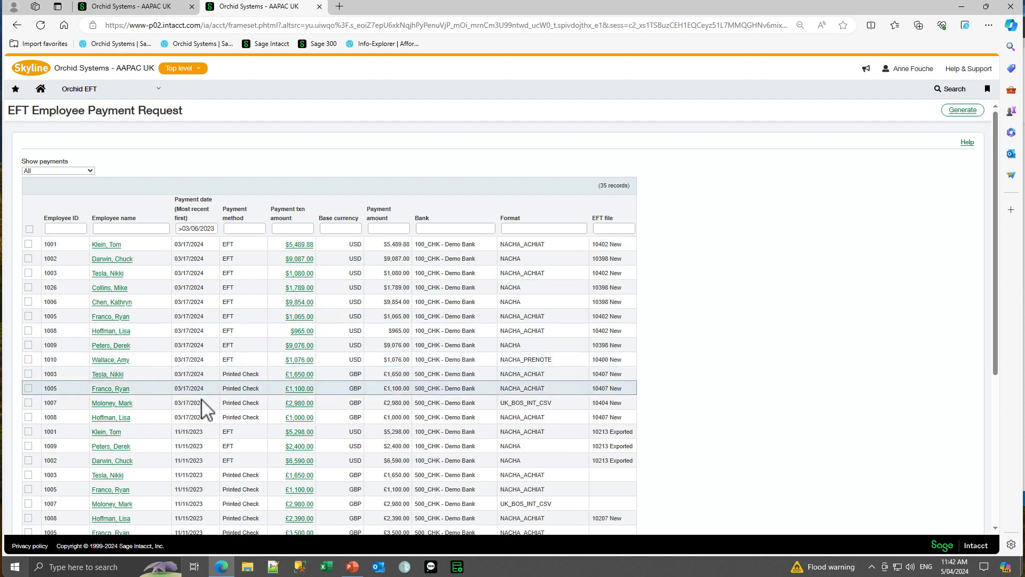
scroll(202, 431, down, 4)
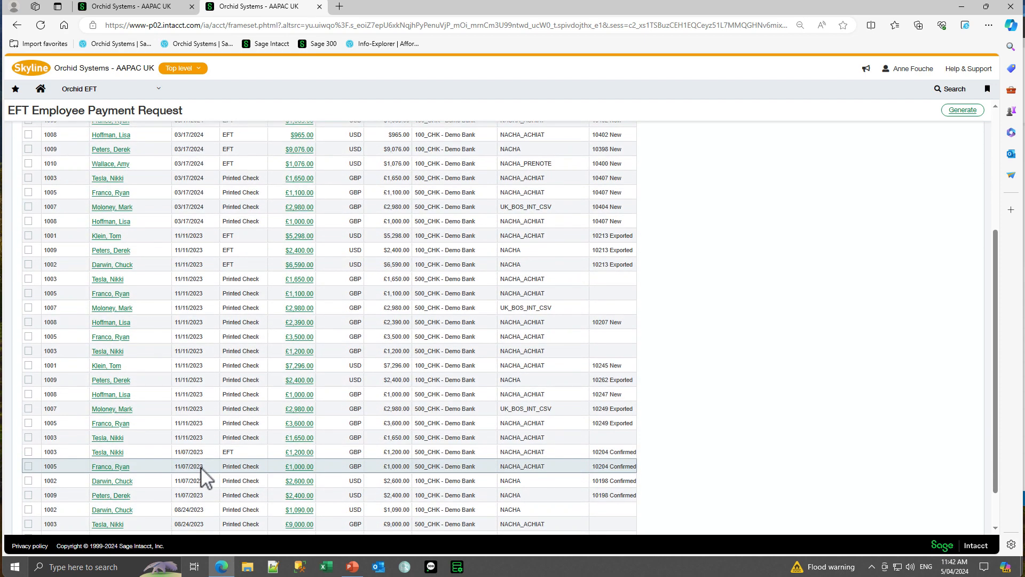
scroll(201, 467, up, 4)
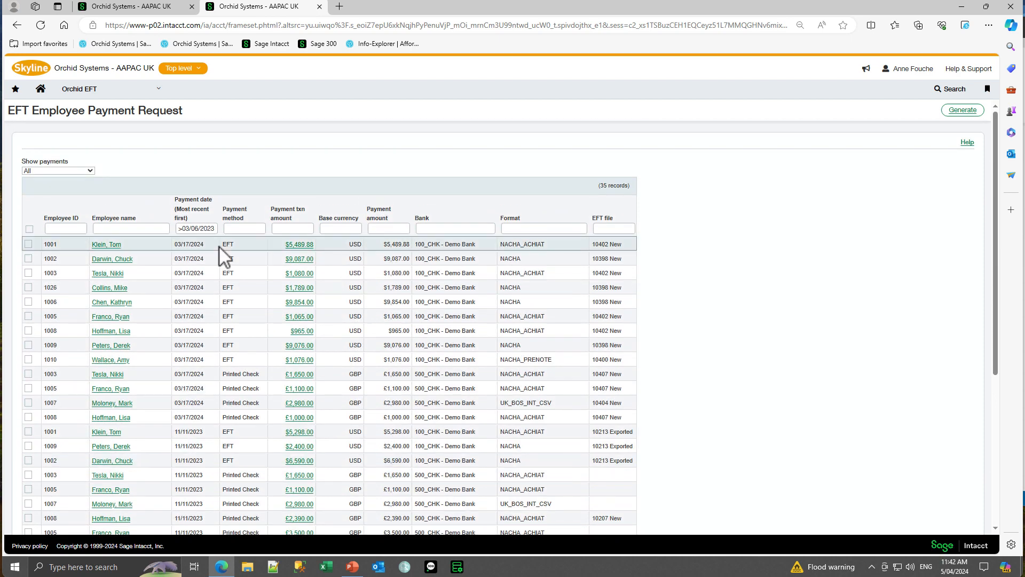
Open the EFT File List and widen the File type column to fit the full Employee Expense text.
click(159, 95)
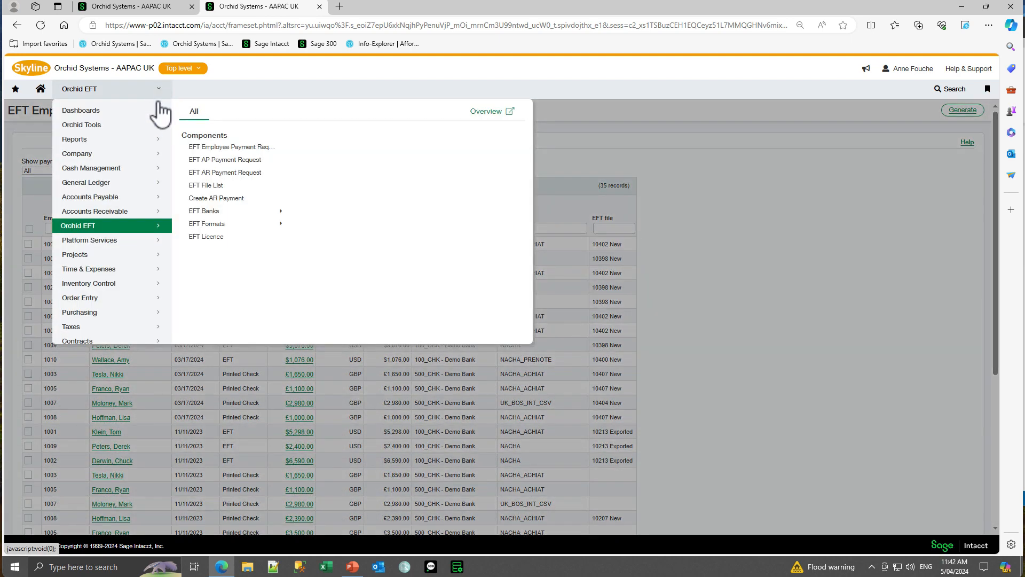
click(215, 185)
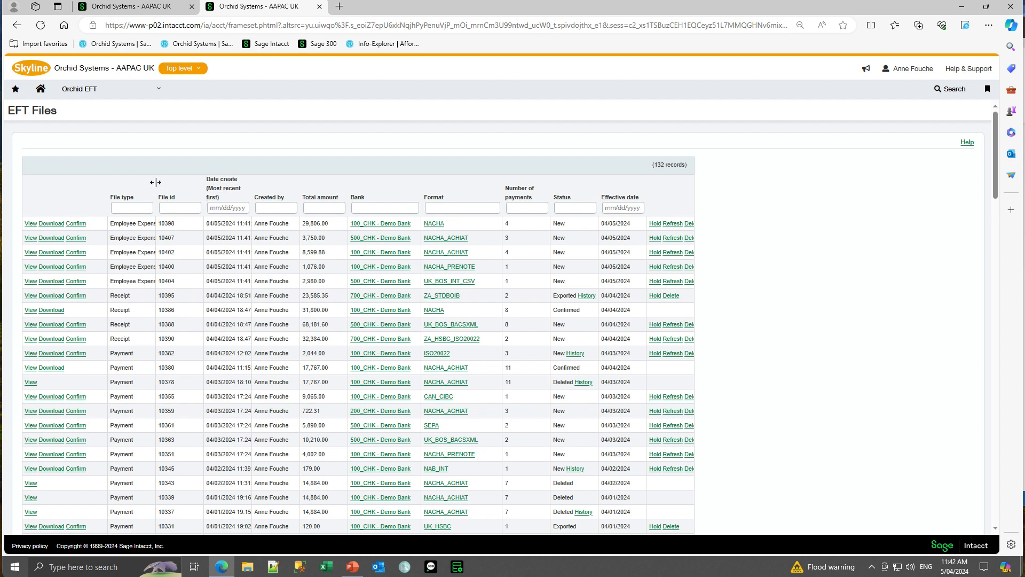
drag(155, 182, 159, 183)
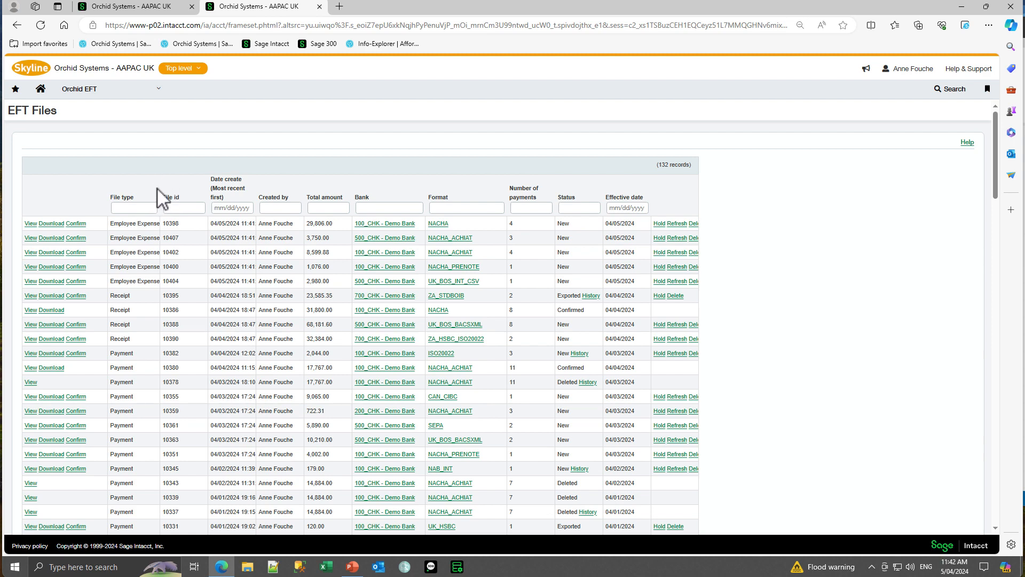
drag(155, 188, 181, 188)
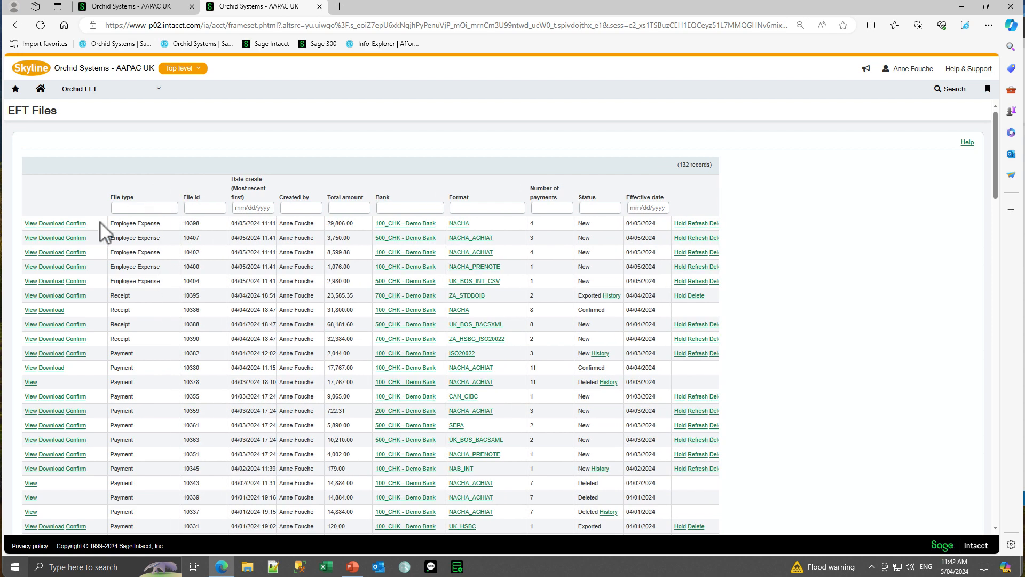
View the contents of the NACHA employee expense file 10398, examining the bank details and the first two employee payments.
click(30, 224)
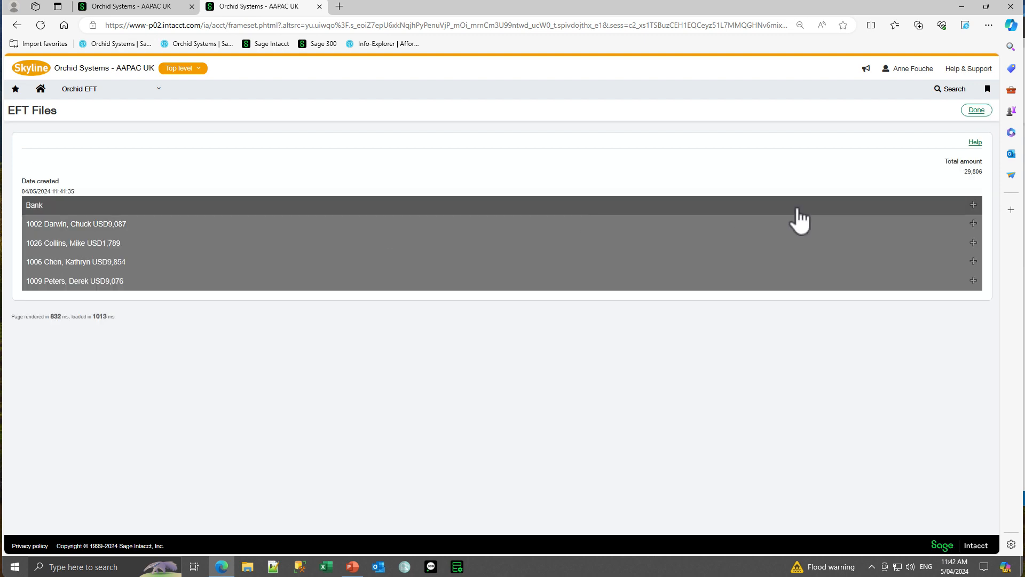
click(974, 205)
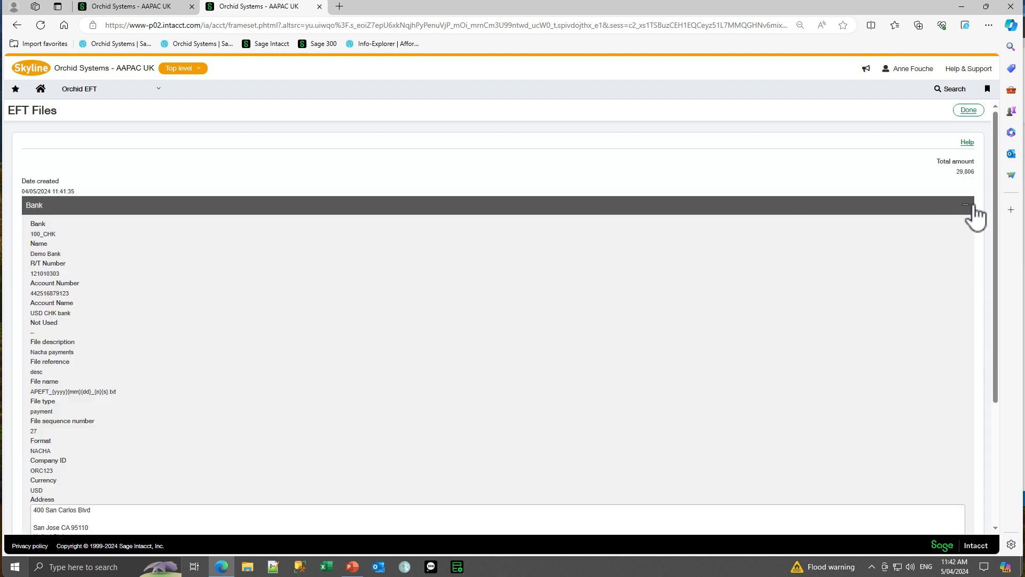
click(966, 207)
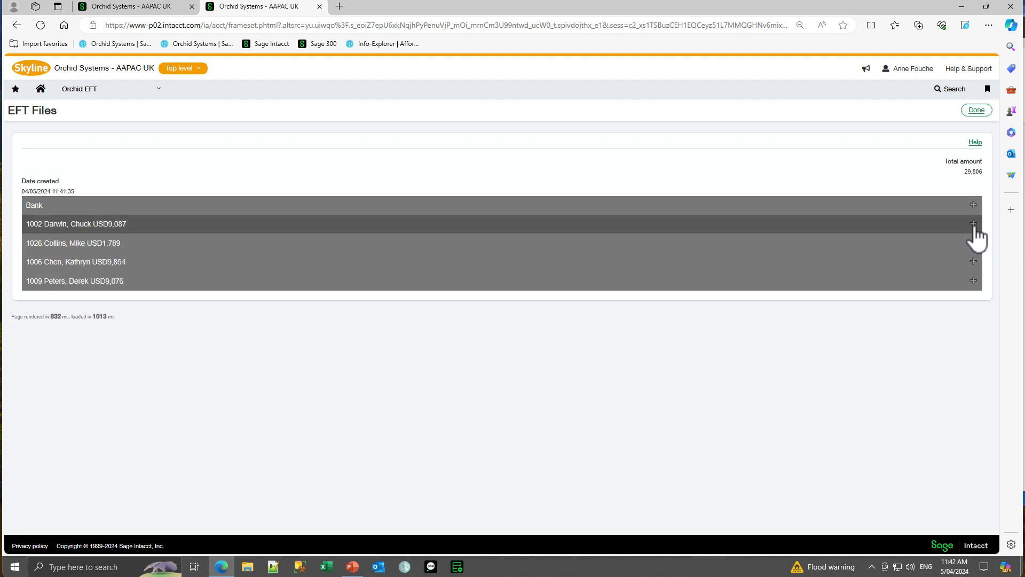
click(973, 224)
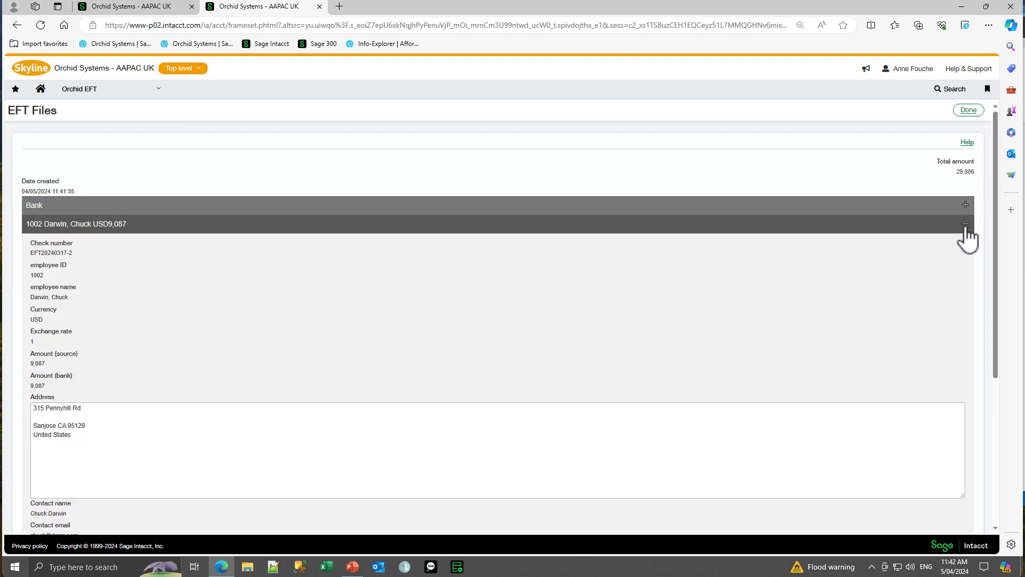
click(966, 225)
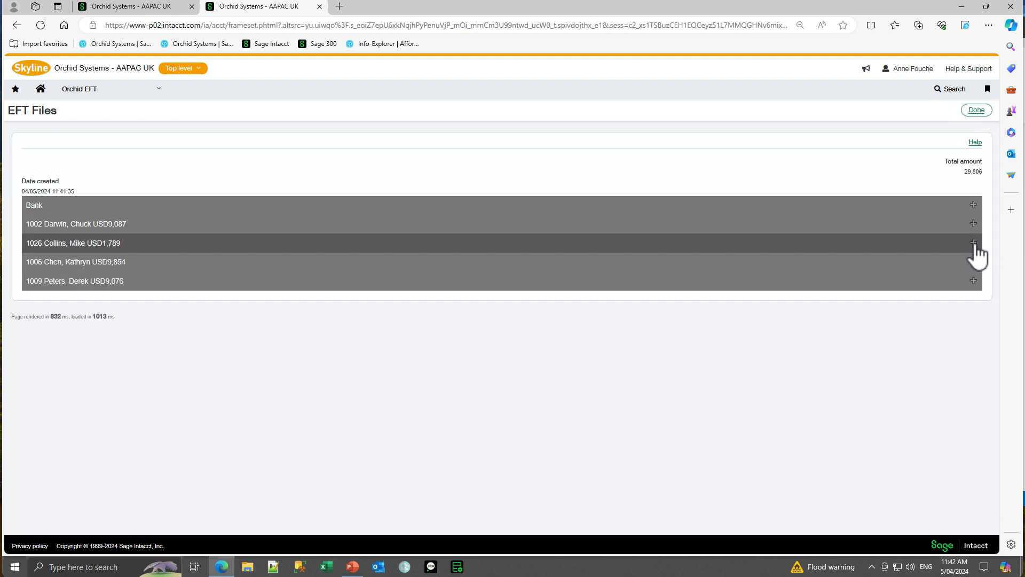
click(973, 244)
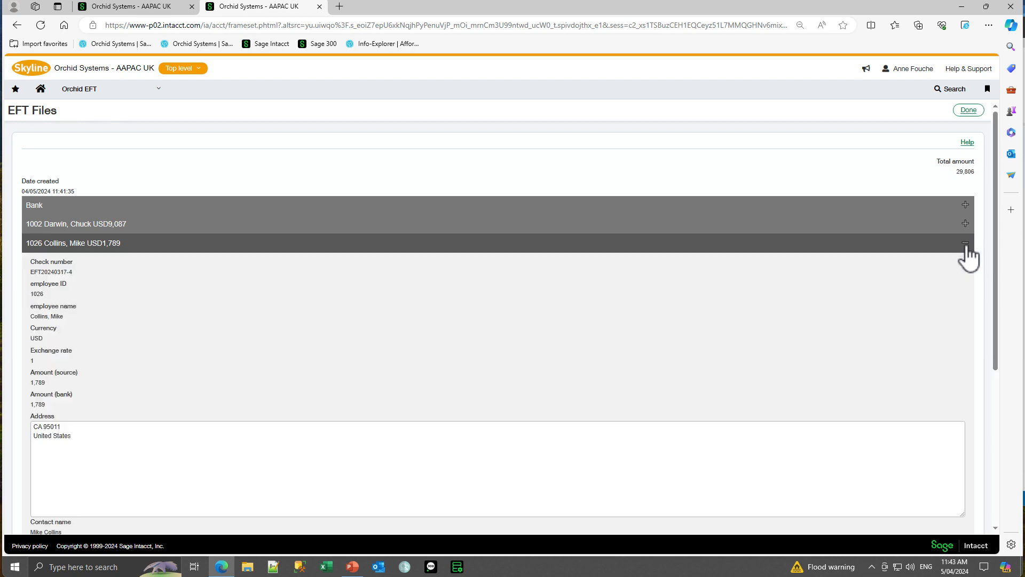
click(974, 243)
click(977, 110)
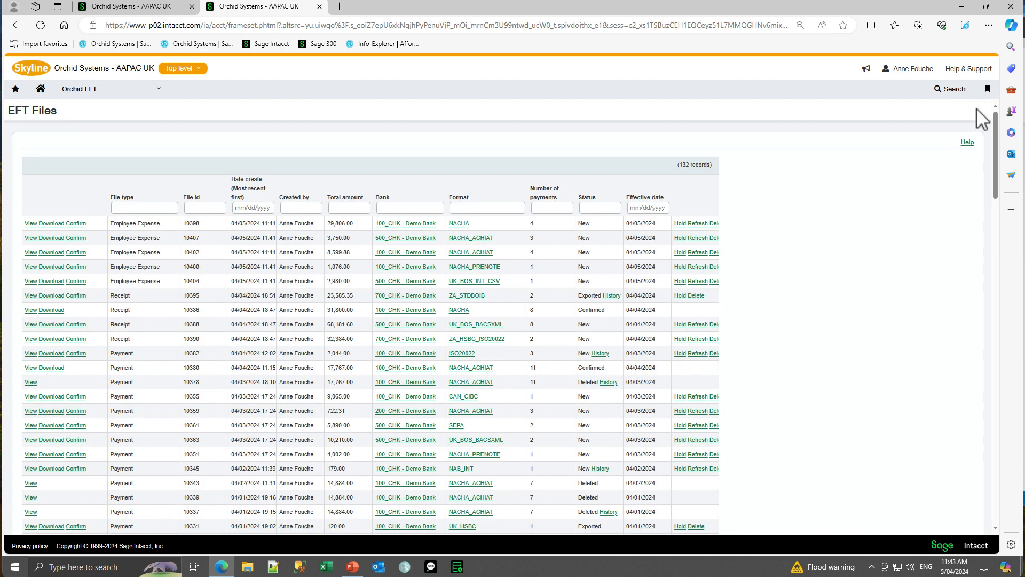
Download the NACHA employee expense file 10398 from the EFT Files list.
click(53, 224)
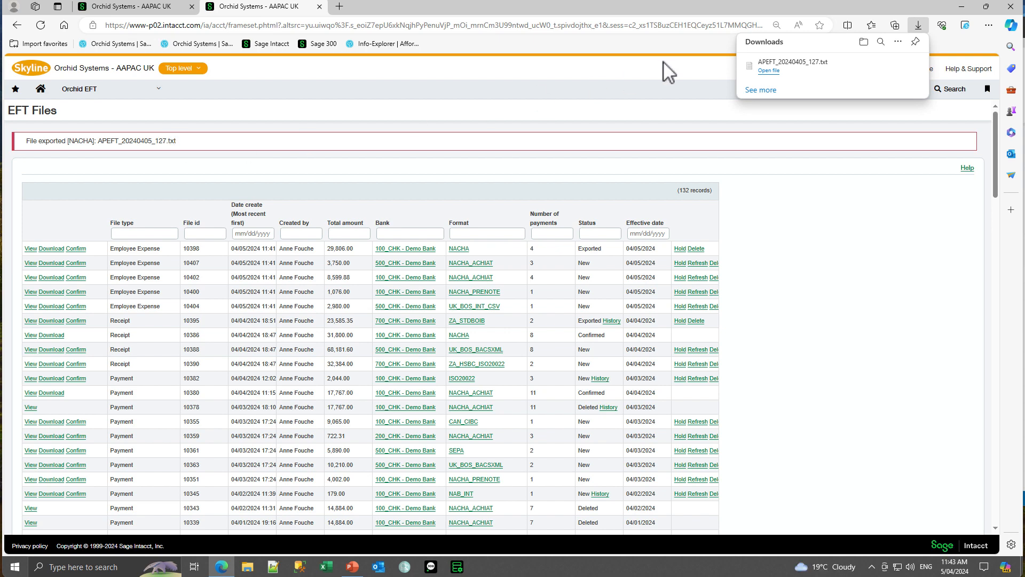
Check the contents of the downloaded APEFT_20240405_127.txt and mark the NACHA employee expense file 10398 as confirmed.
click(765, 77)
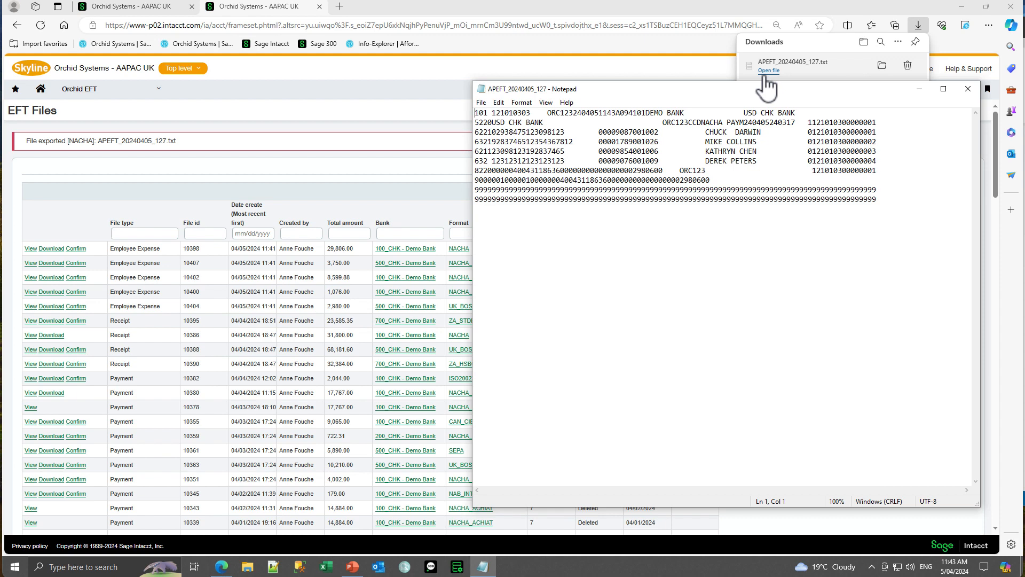
click(969, 89)
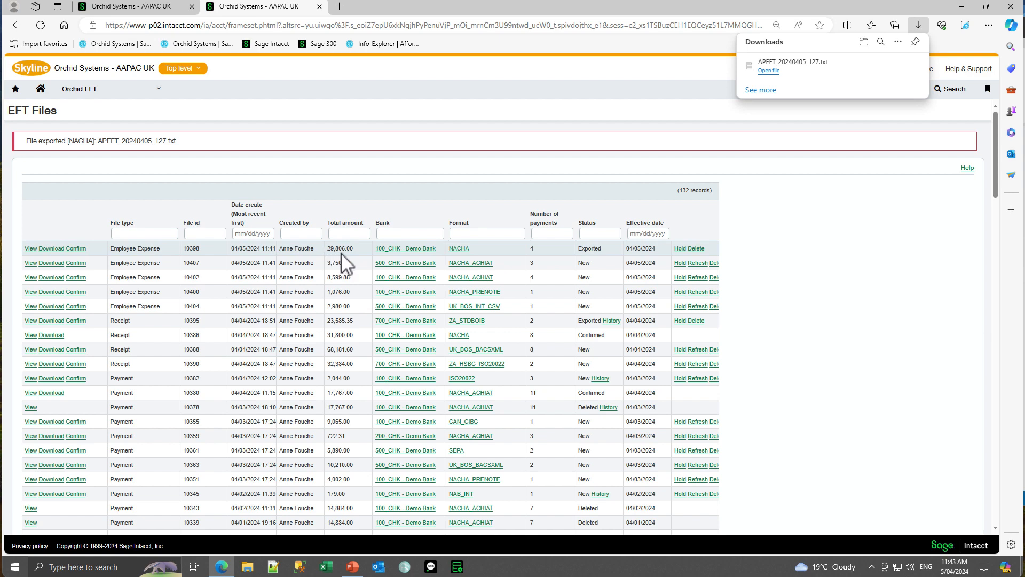
click(76, 249)
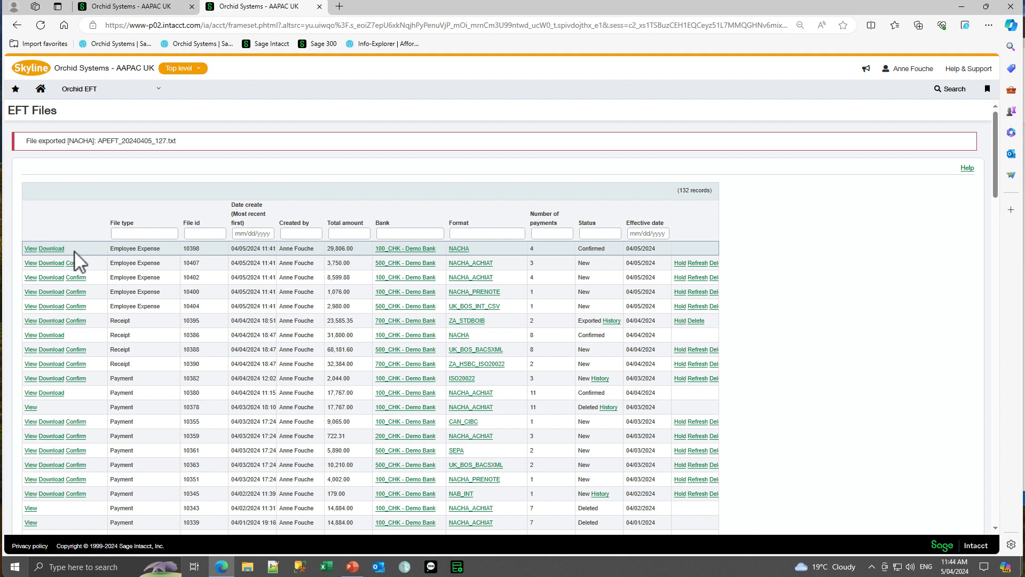
View the contents of the NACHA_ACHIAT employee expense file 10407, examining the first employee payment and the bank details.
click(30, 263)
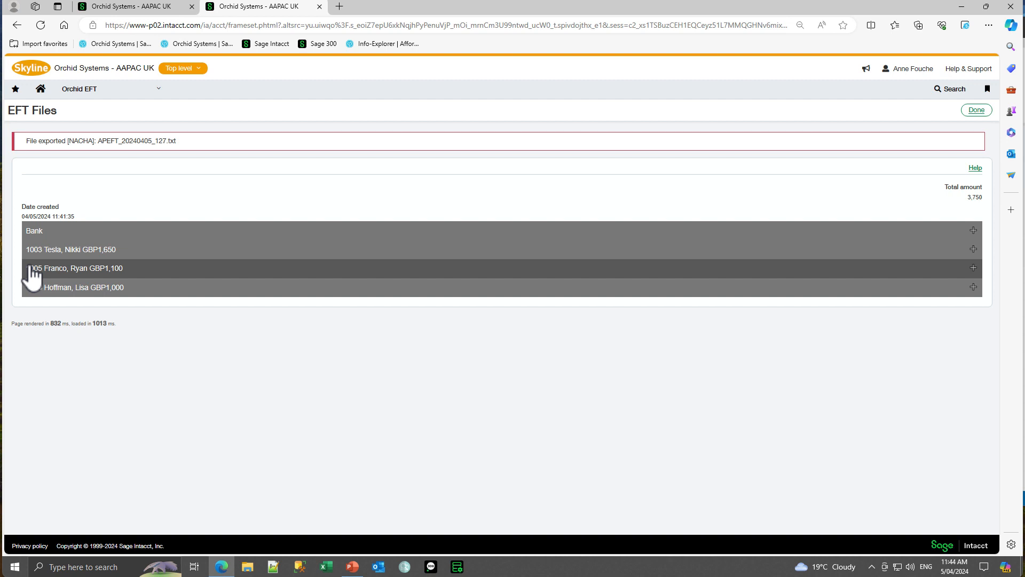
click(973, 249)
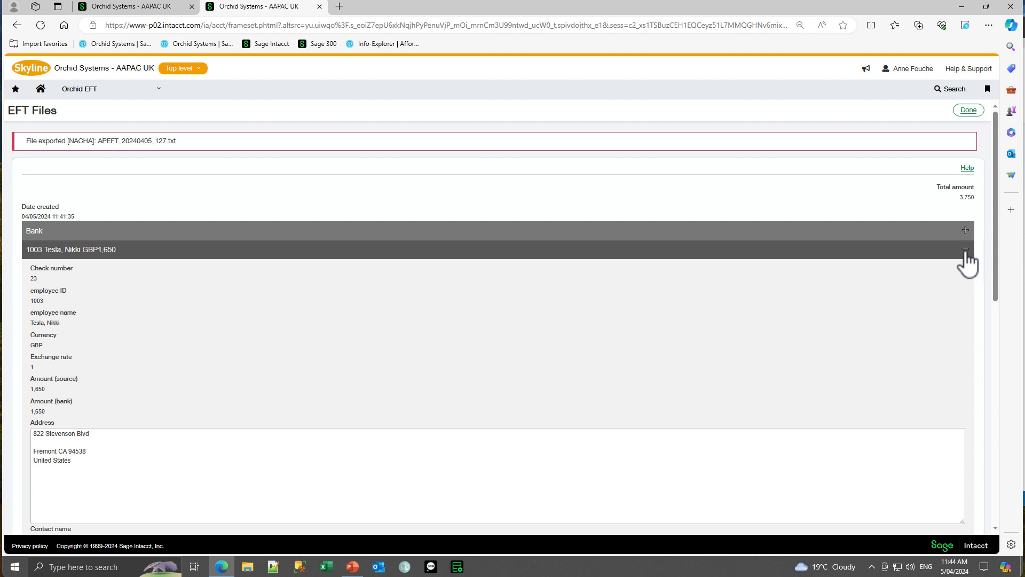
click(966, 250)
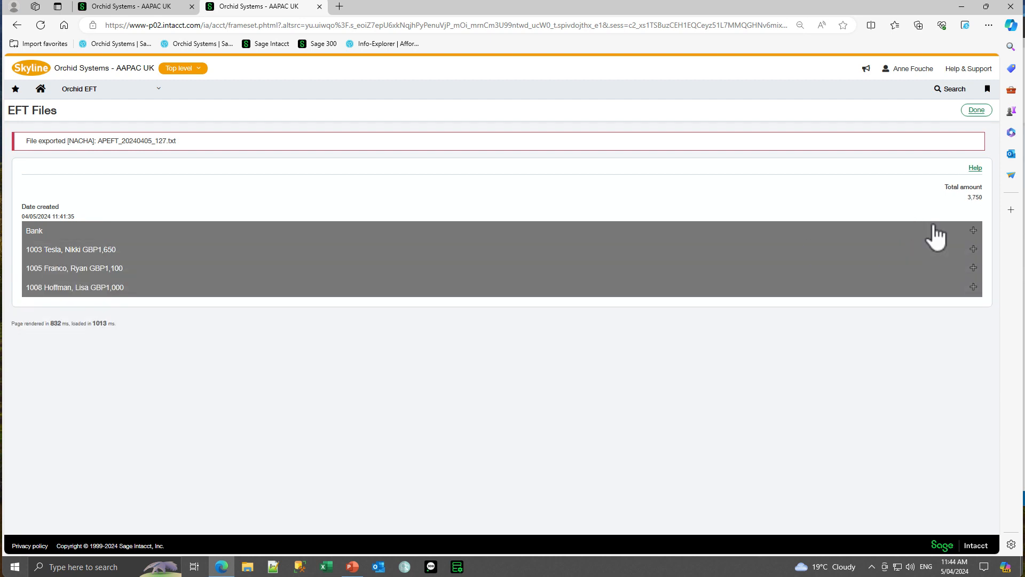
click(973, 231)
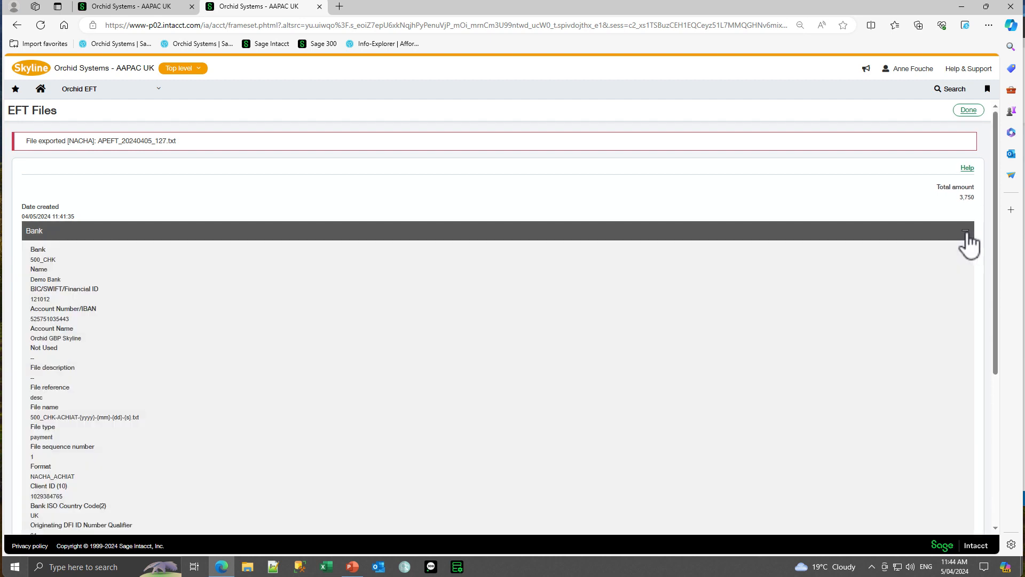
click(966, 232)
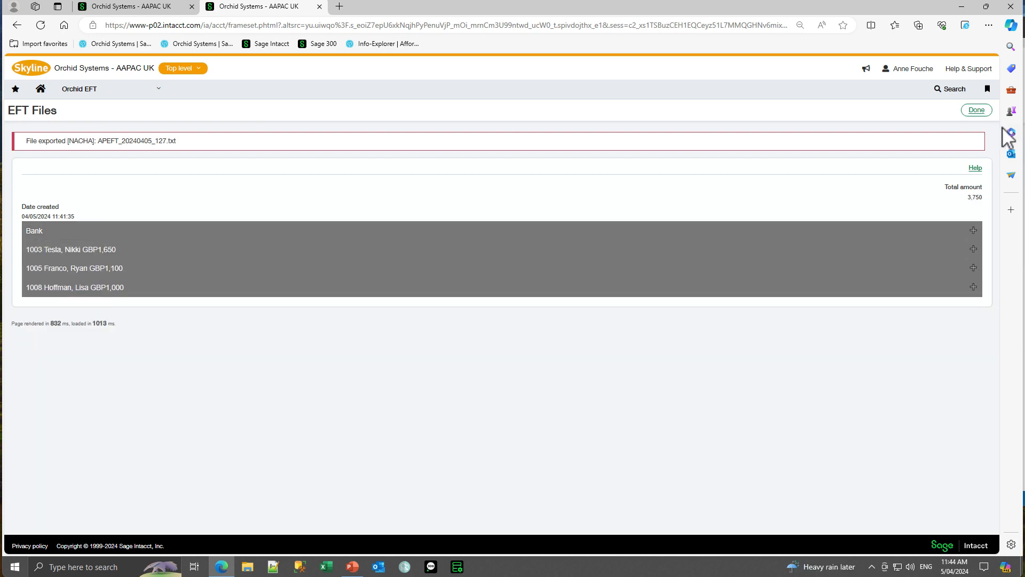
click(977, 111)
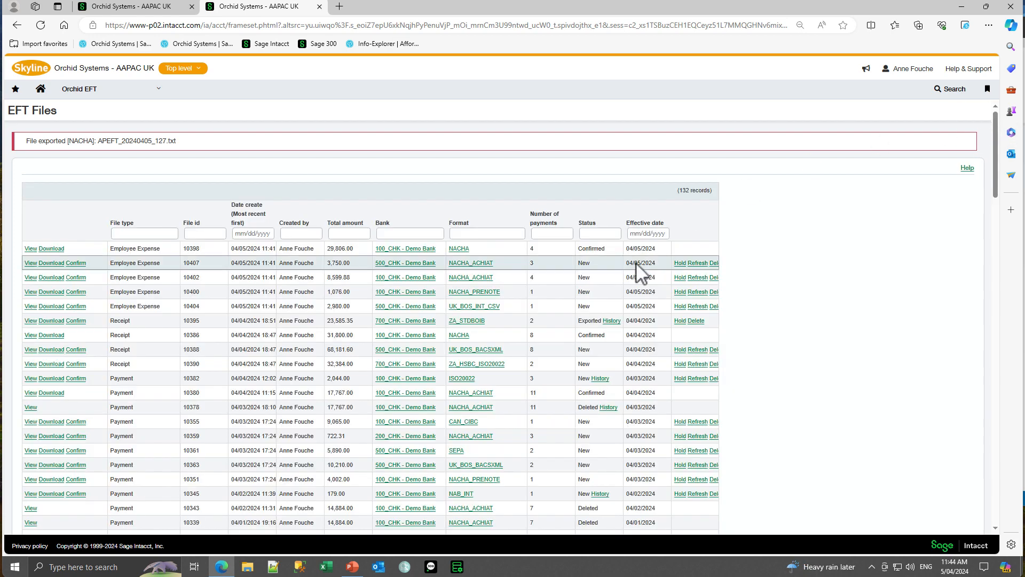
Put file 10407 on hold and change the final digit of the Client ID to 6 in its 500_CHK EFT bank record.
click(680, 264)
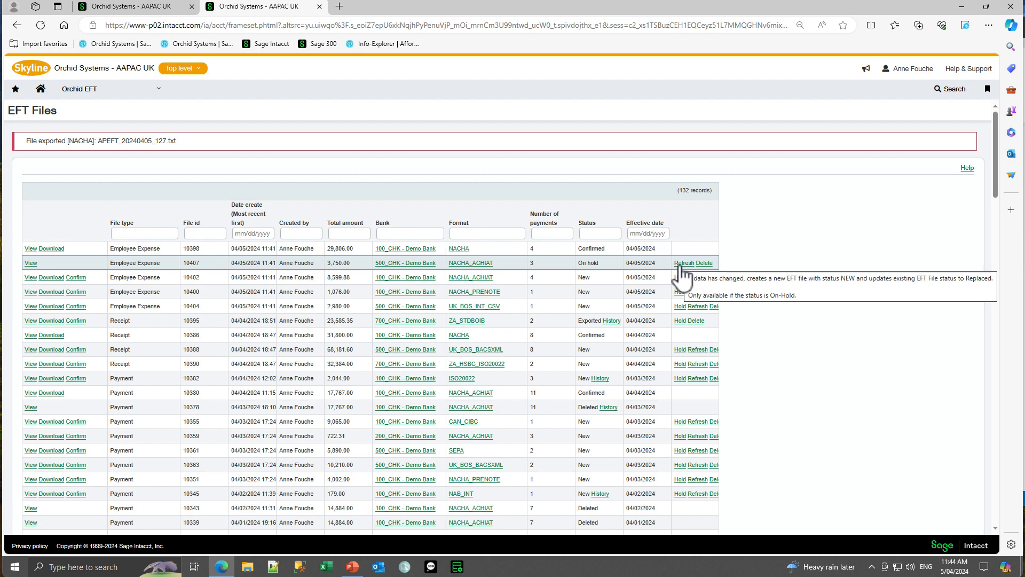
click(420, 265)
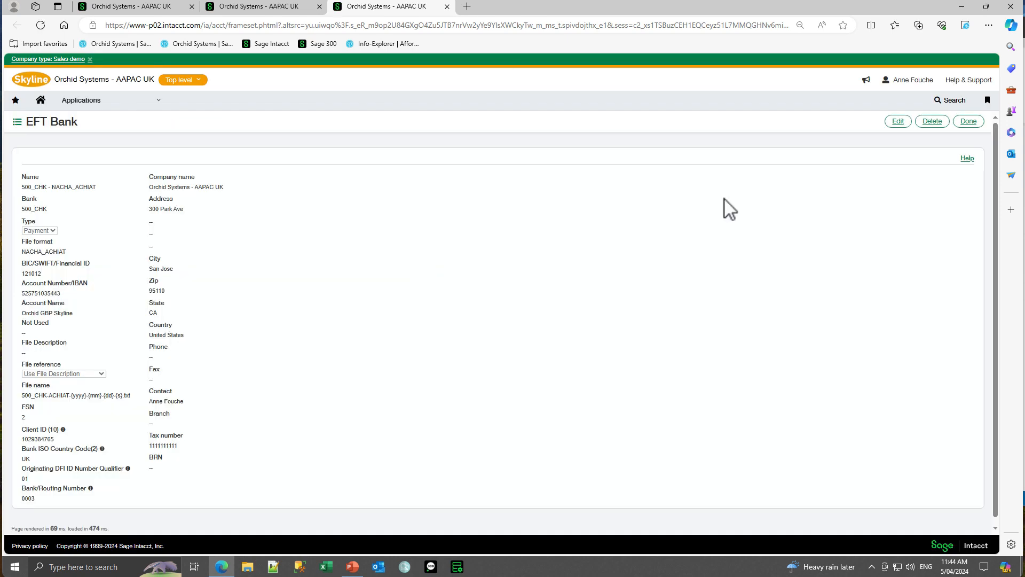
click(899, 127)
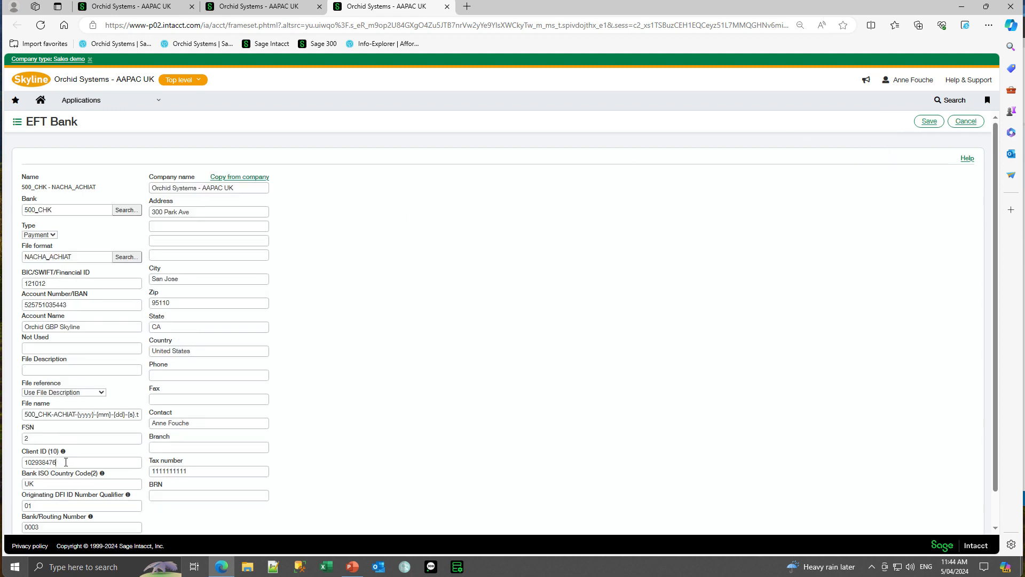
text(6)
key(Tab)
click(929, 122)
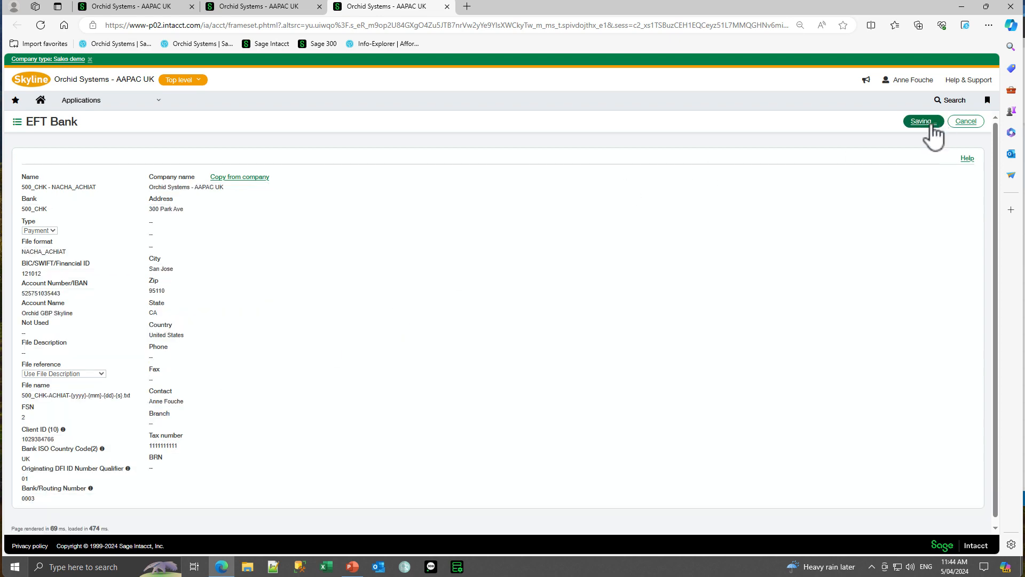
Widen the EFT Files list to fit all file actions and refresh the on-hold employee expense file 10407.
click(240, 7)
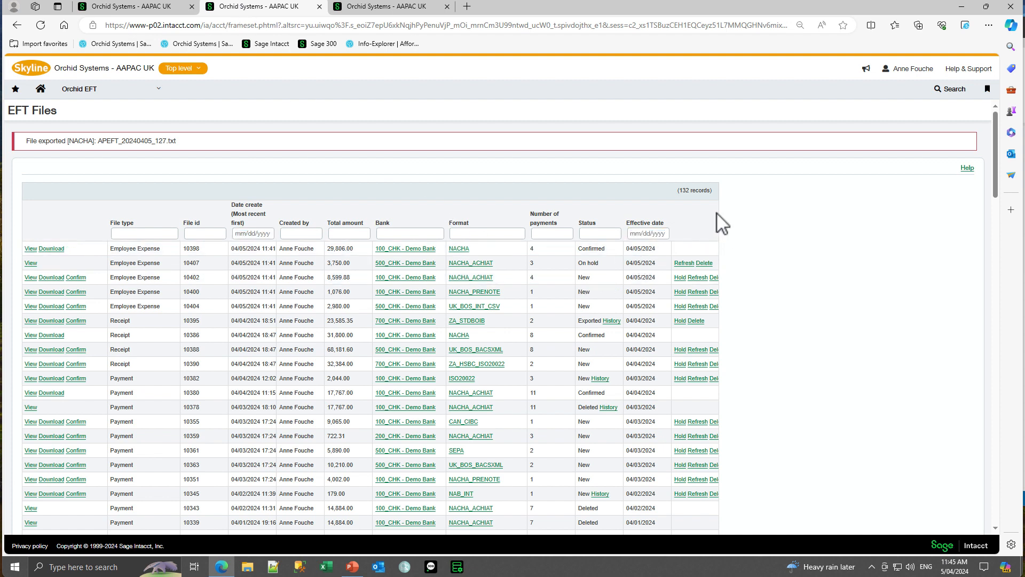
drag(720, 213, 750, 220)
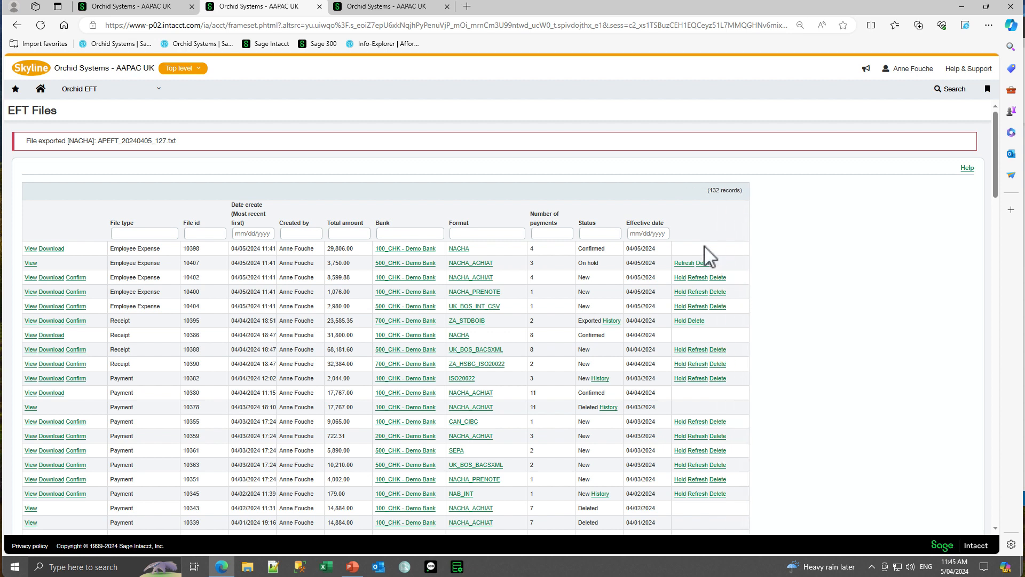
click(683, 263)
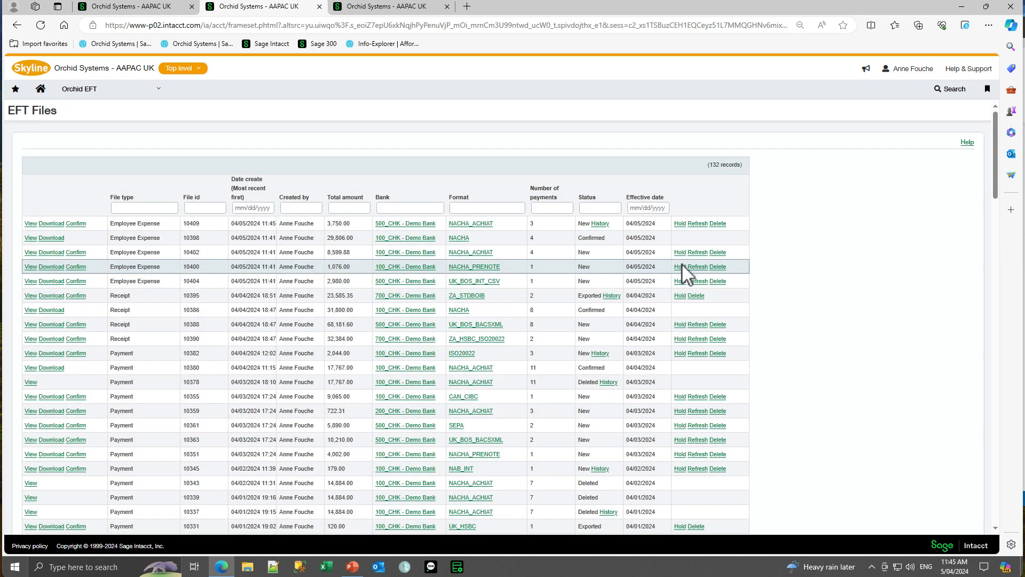
Show the history of the regenerated employee expense file 10409 and try to download that file.
click(598, 223)
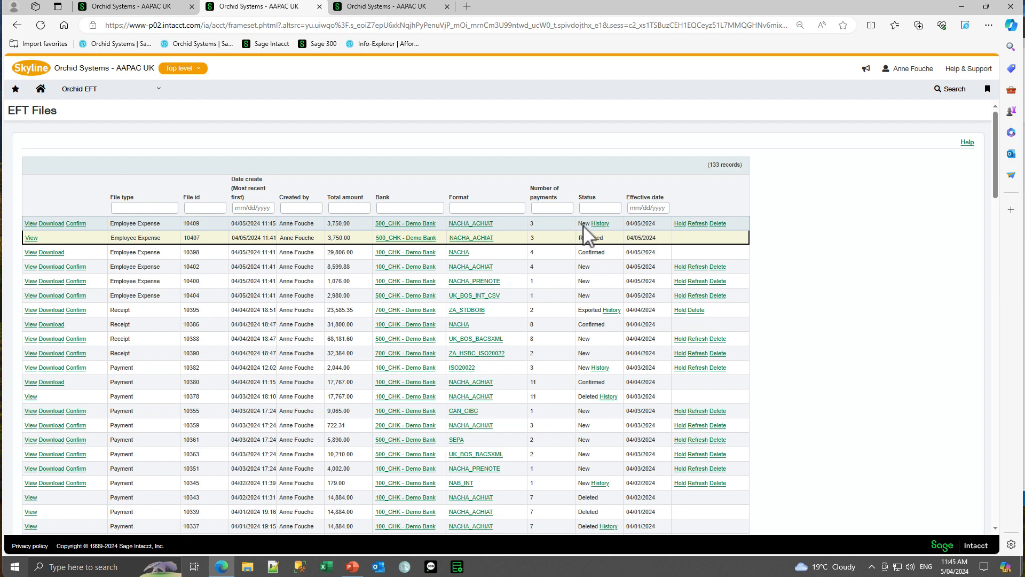
click(45, 224)
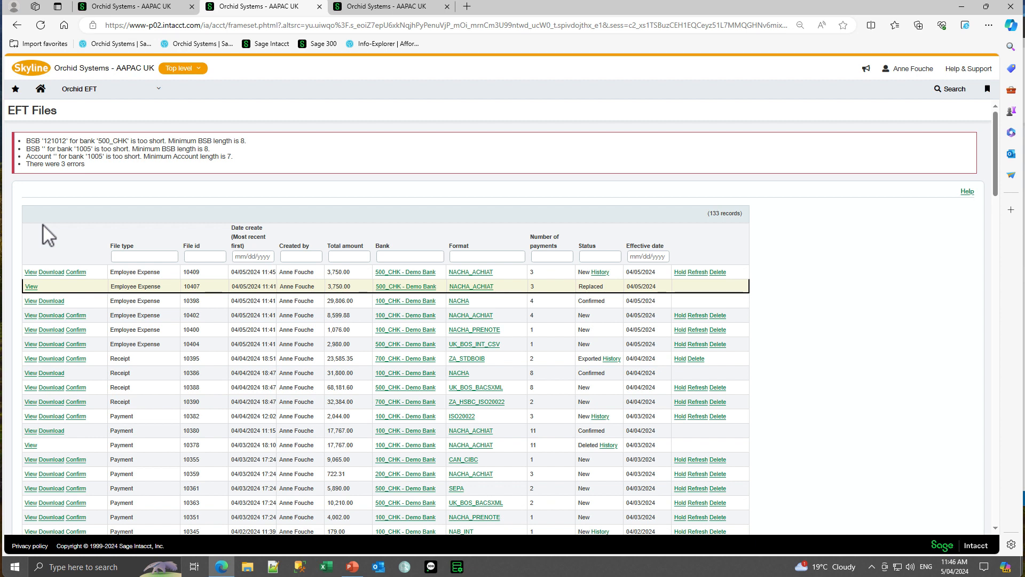
Open the 100_CHK - NACHA_ACHIAT payment record from EFT Banks, review its file name pattern and format-specific fields, and leave without saving.
click(159, 89)
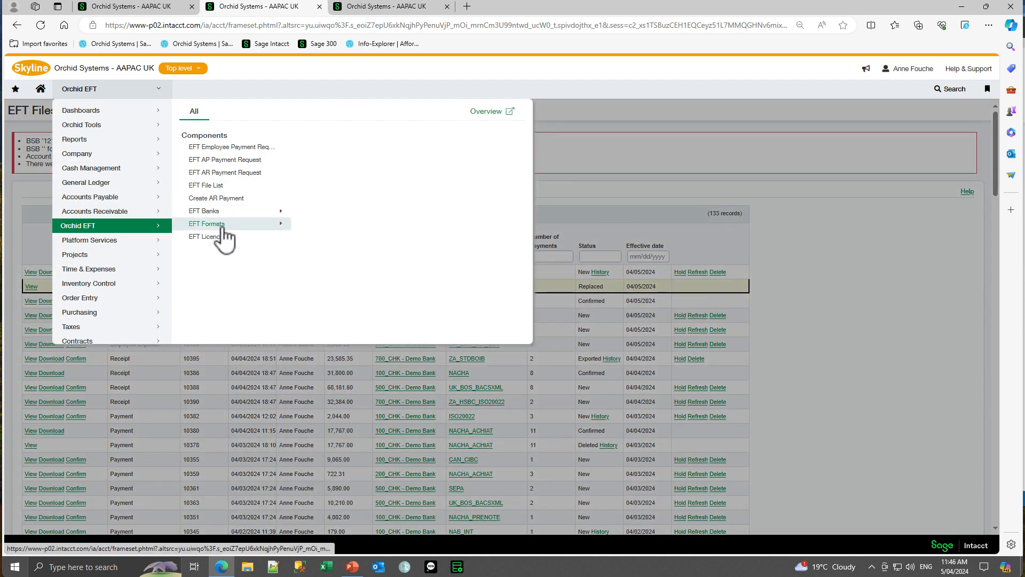
mouse_move(213, 215)
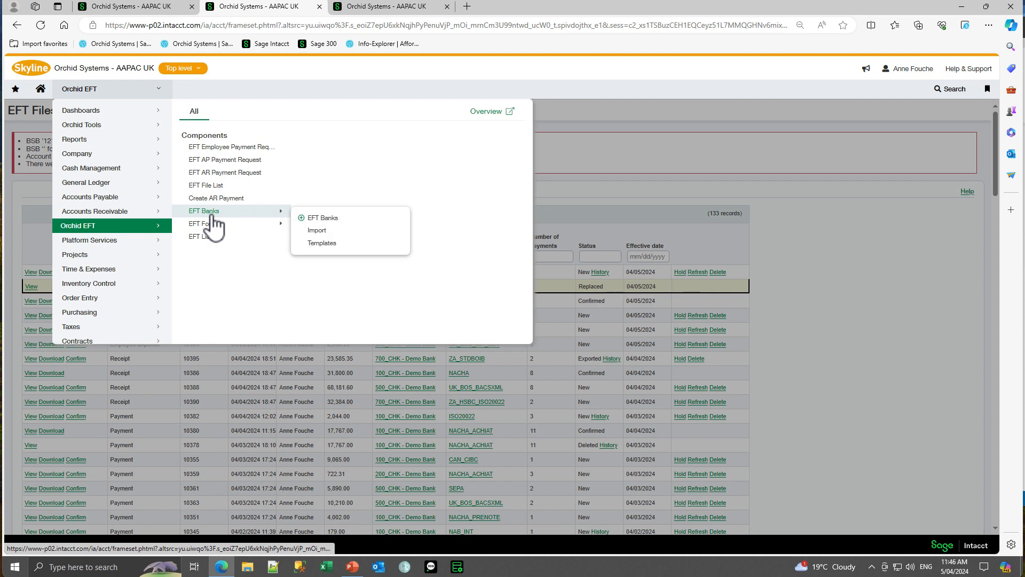
click(315, 218)
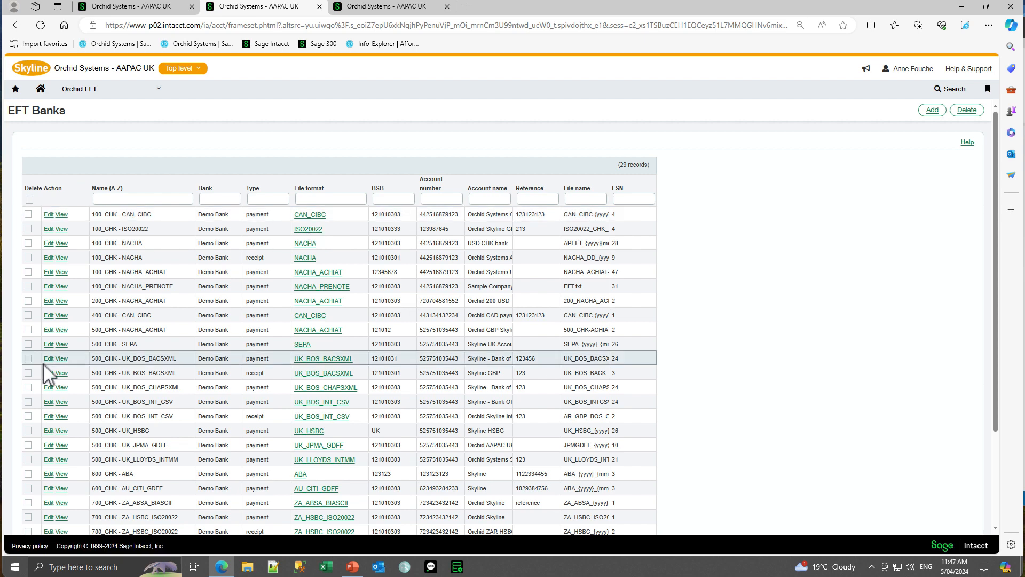
click(47, 274)
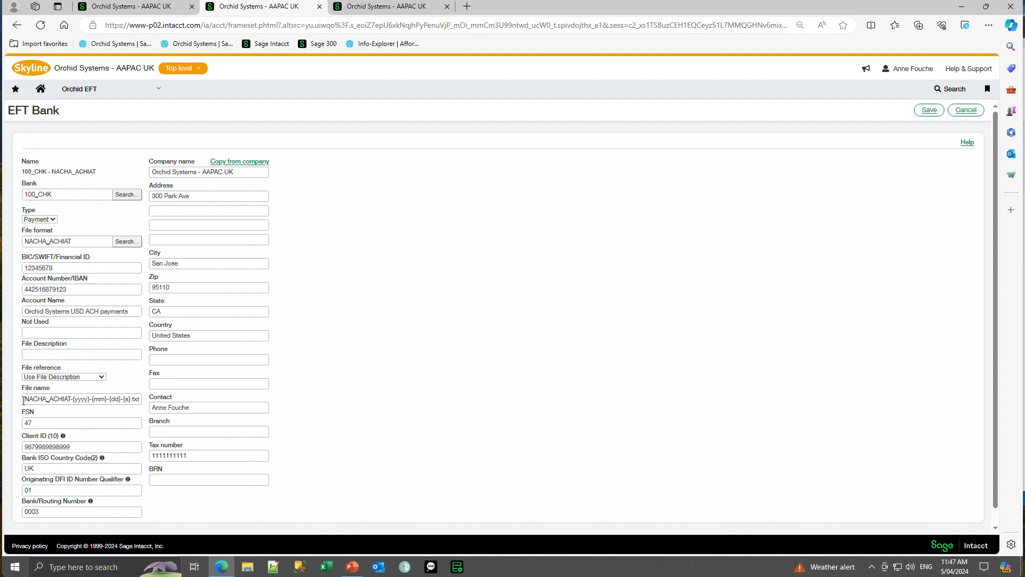
drag(25, 401, 142, 422)
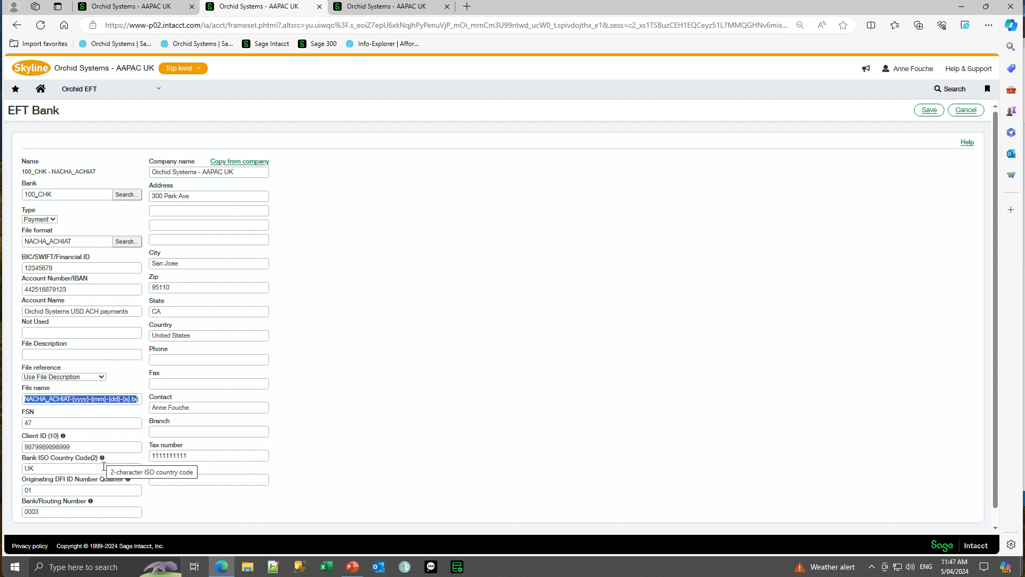
mouse_move(128, 481)
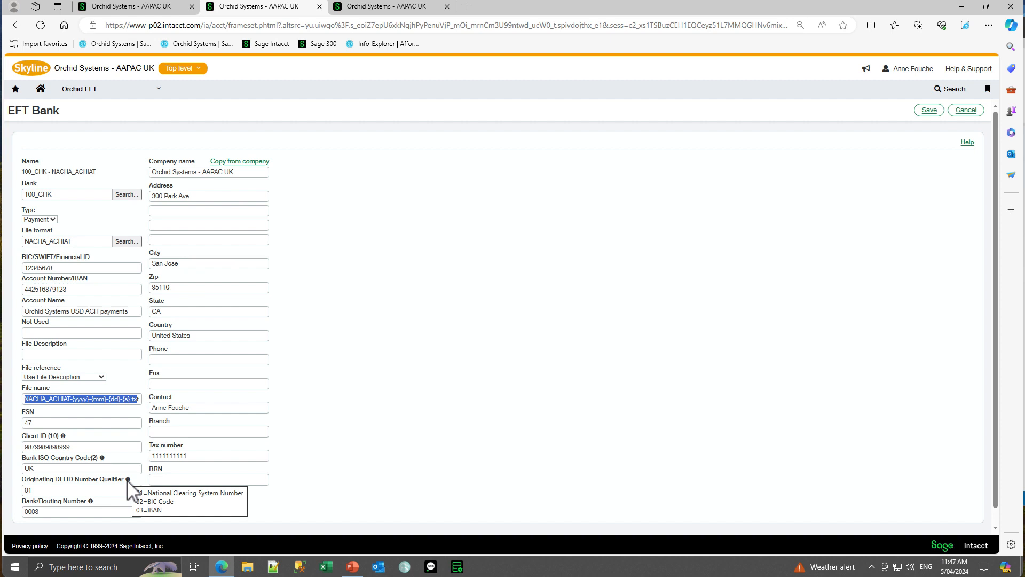
click(967, 110)
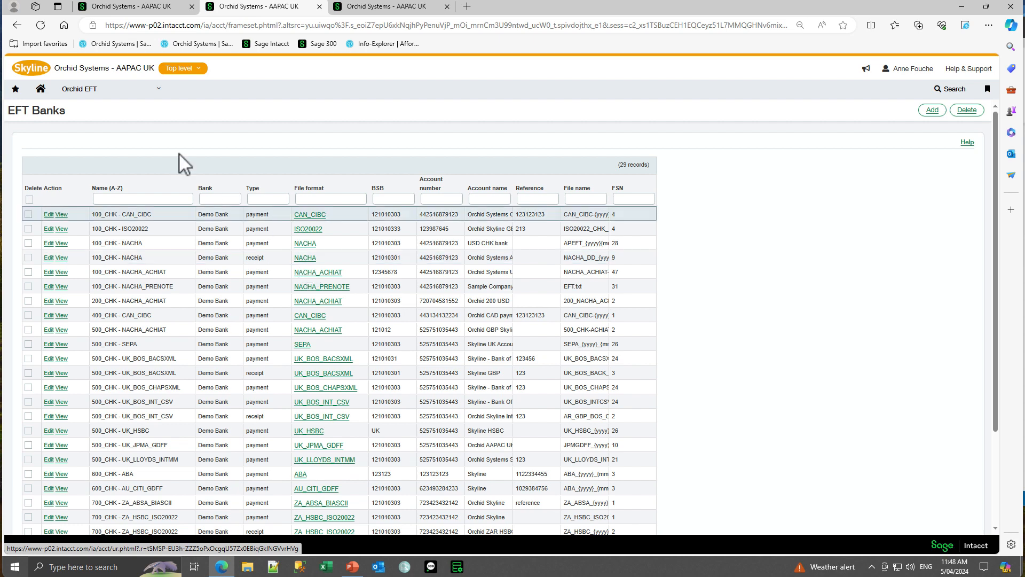
Open the Time & Expenses employee list and check the available list views, keeping Employee EFT Details.
click(159, 92)
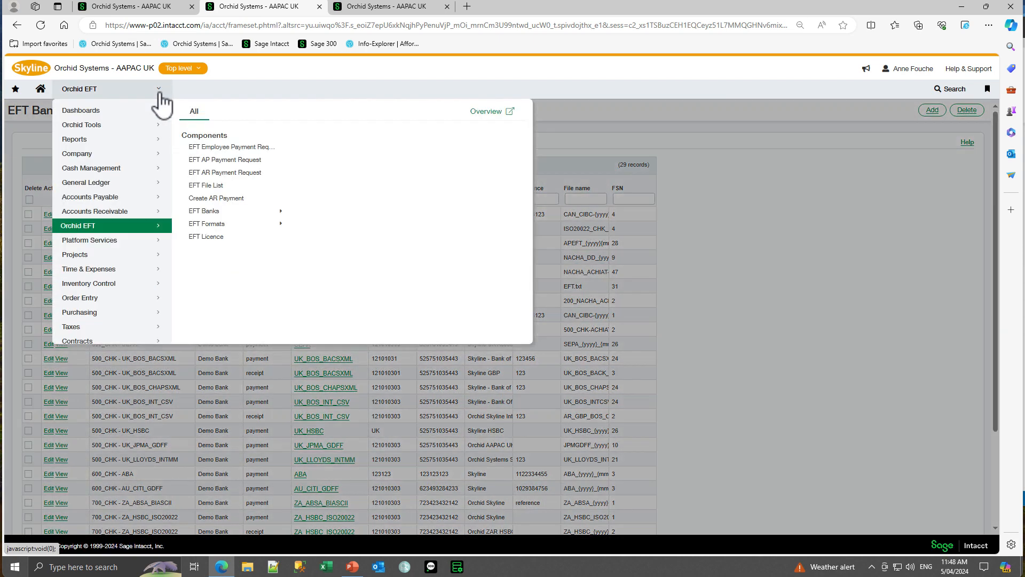
click(94, 270)
click(197, 136)
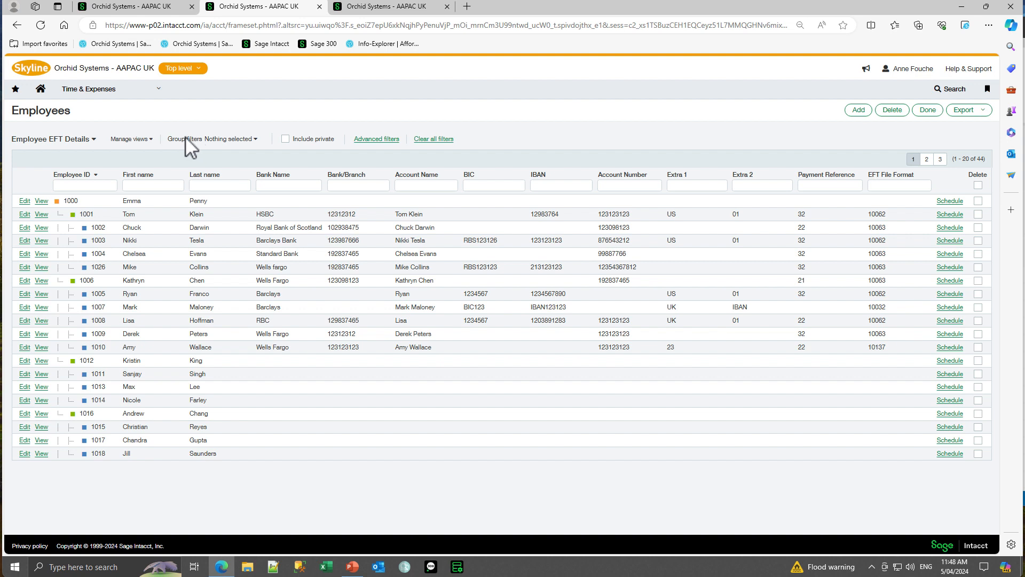
click(93, 140)
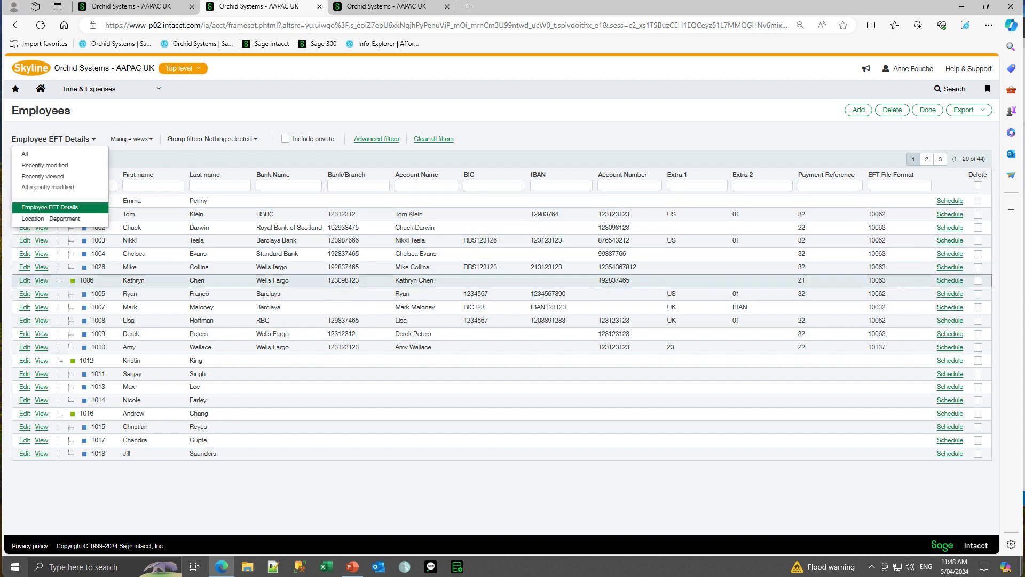
click(194, 164)
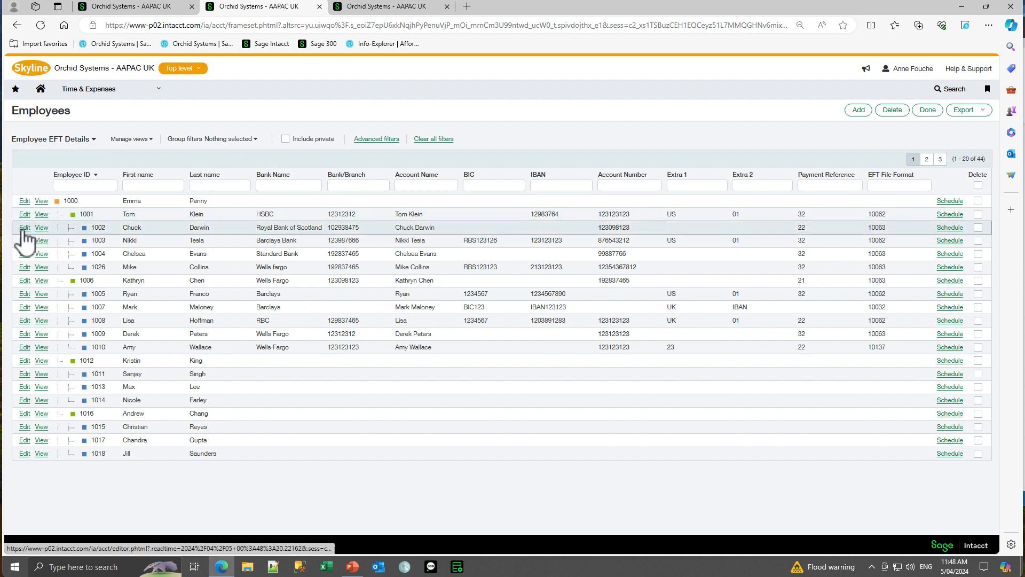
Open the third listed employee's Orchid EFT details, and review the available EFT file formats and the Trans Code 22/32 help.
click(24, 228)
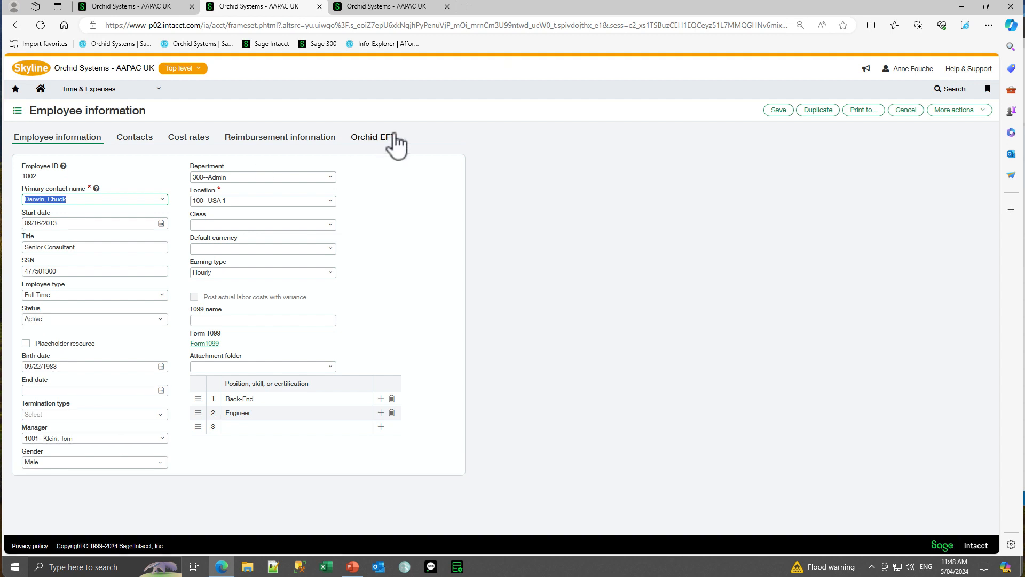
click(376, 139)
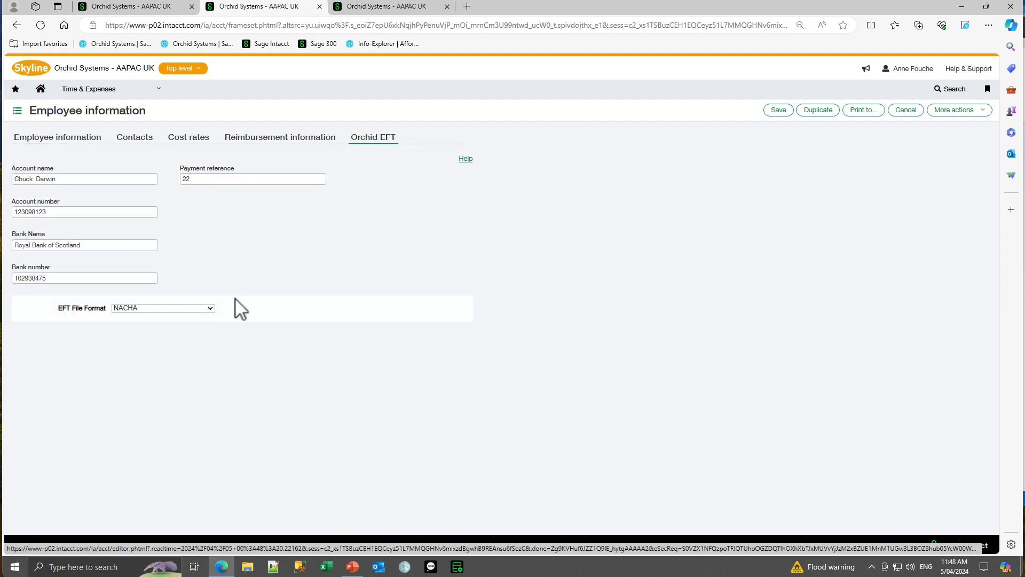
click(211, 309)
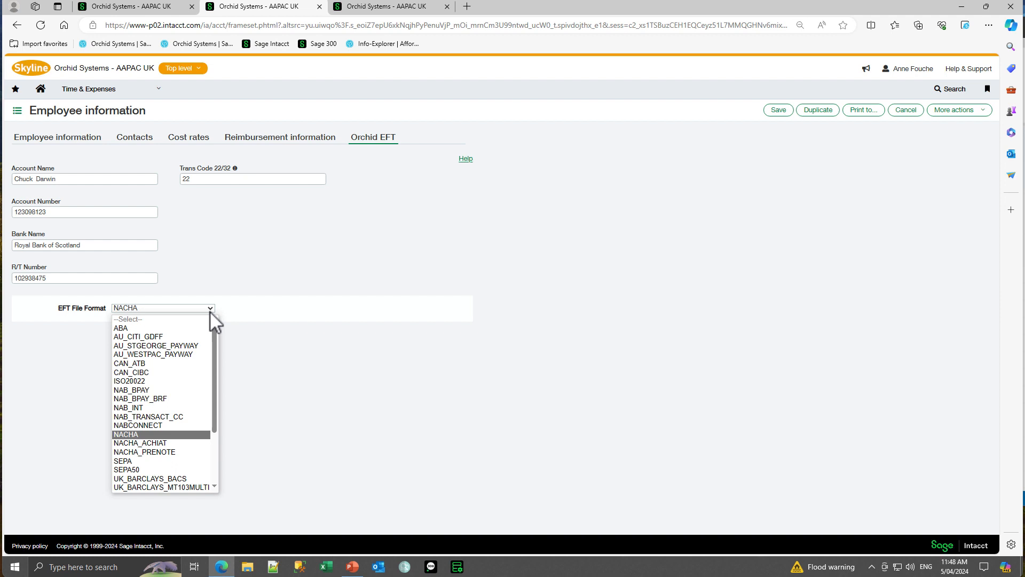
click(210, 310)
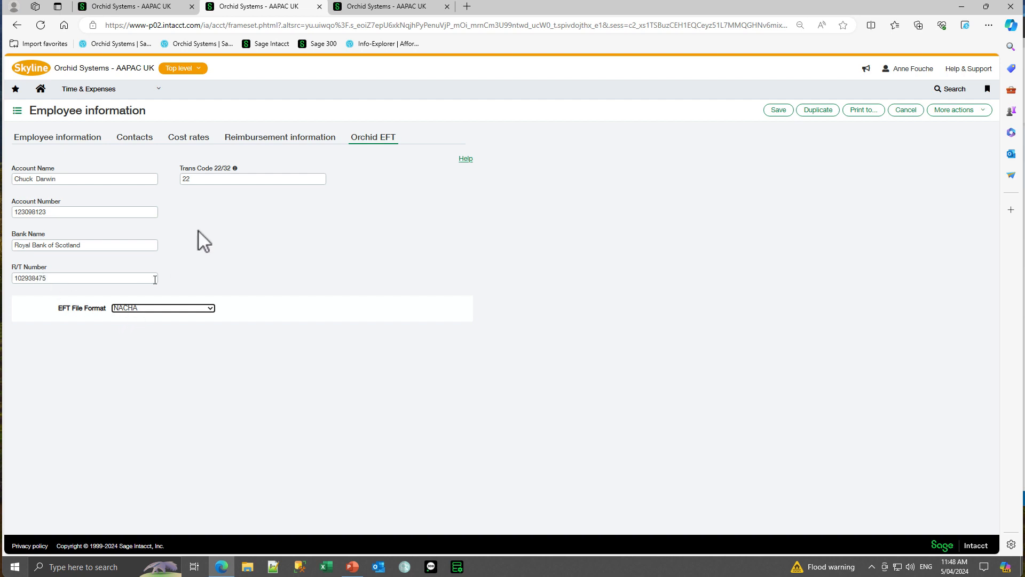
mouse_move(235, 169)
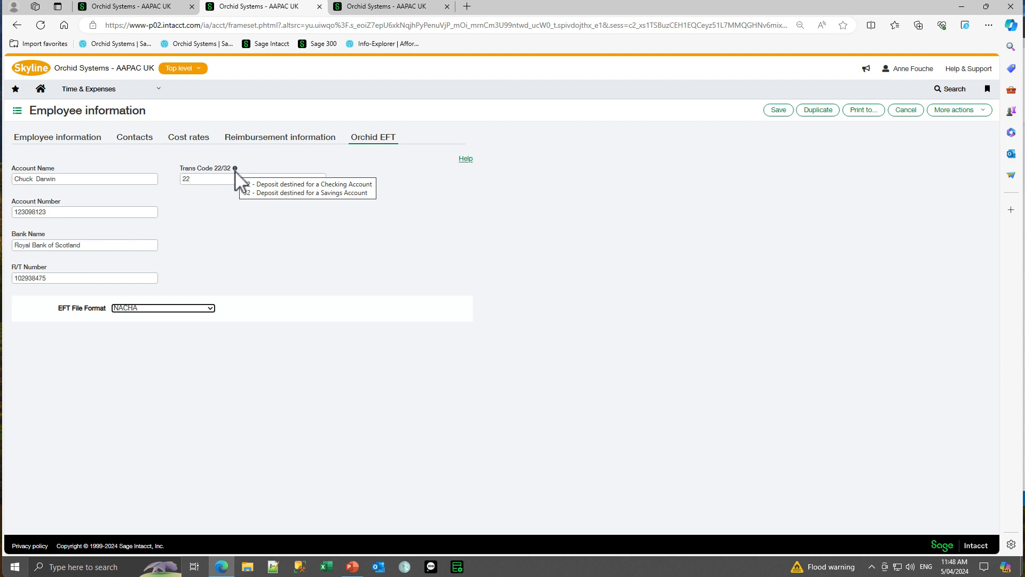